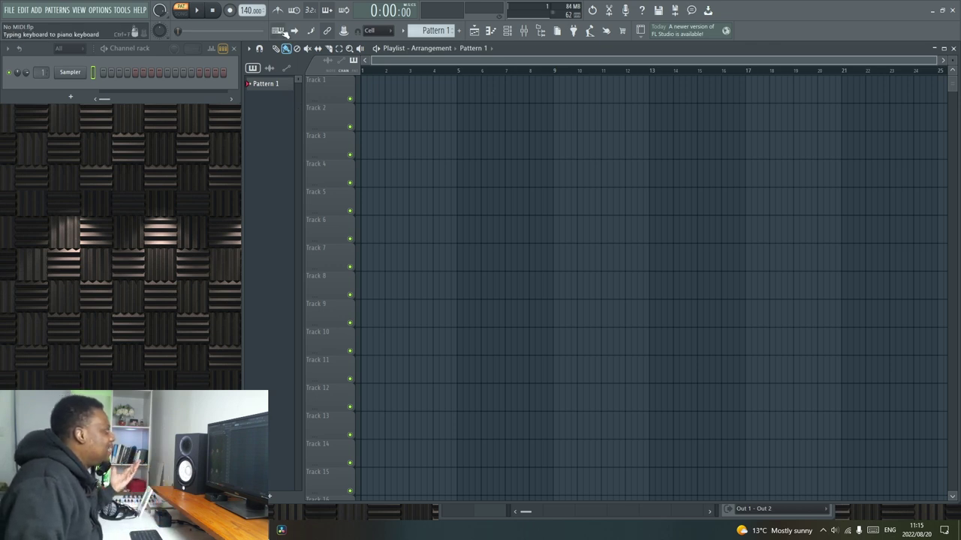
# Add a Morphine synthesizer channel to the channel rack and move its window over the playlist.
pyautogui.click(77, 97)
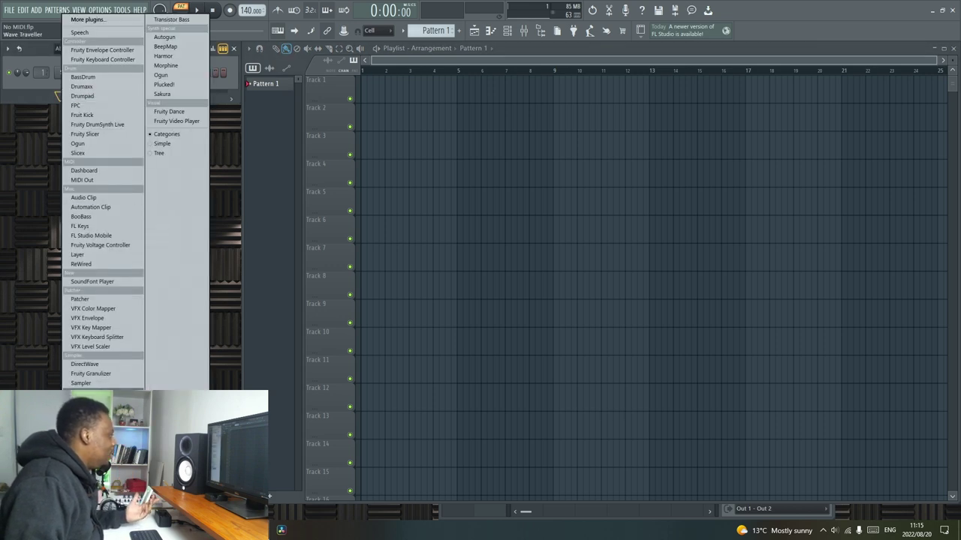
pyautogui.click(166, 65)
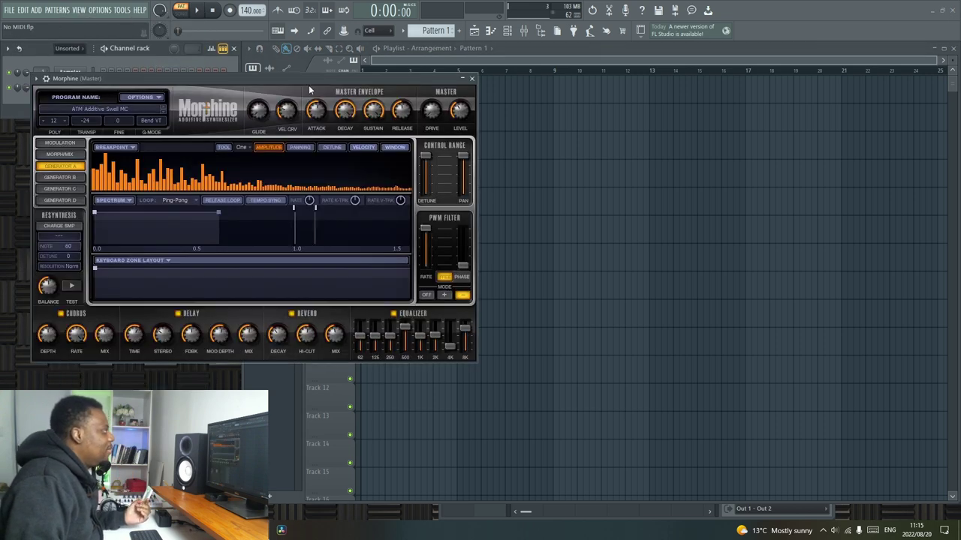
pyautogui.moveTo(311, 77); pyautogui.dragTo(668, 92)
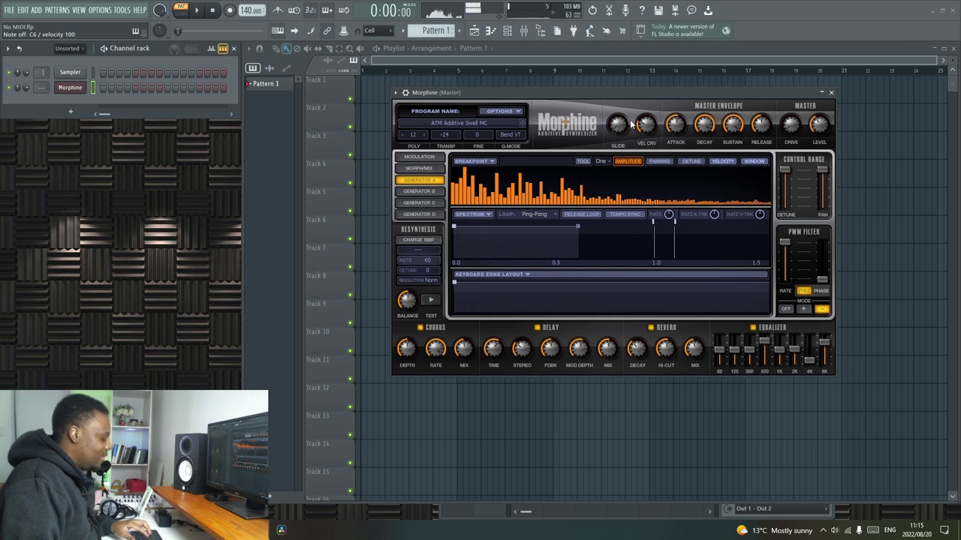
# Load the KBD Soft FM Keys NUC preset from Morphine's Keyboards bank.
pyautogui.click(499, 123)
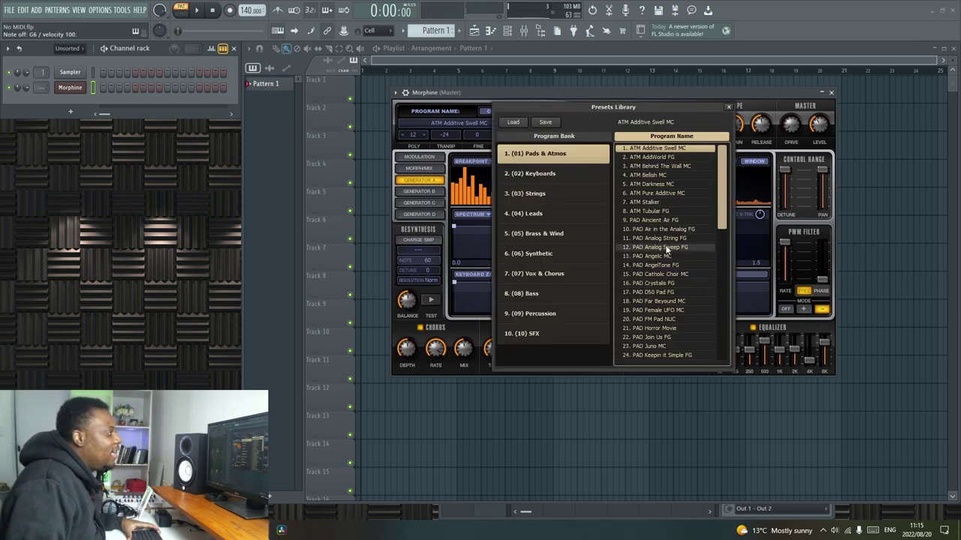
pyautogui.scroll(-6, 665, 244)
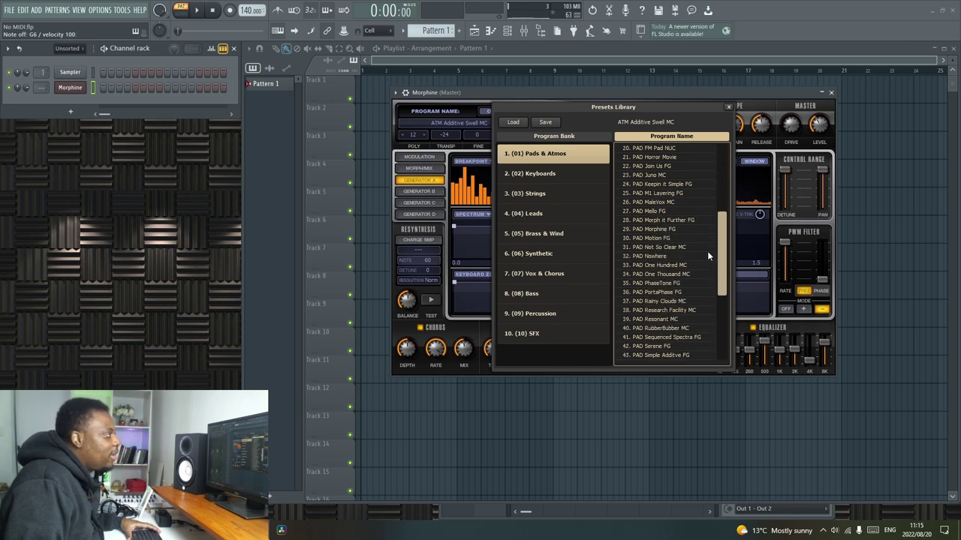
pyautogui.click(550, 174)
pyautogui.scroll(-3, 670, 296)
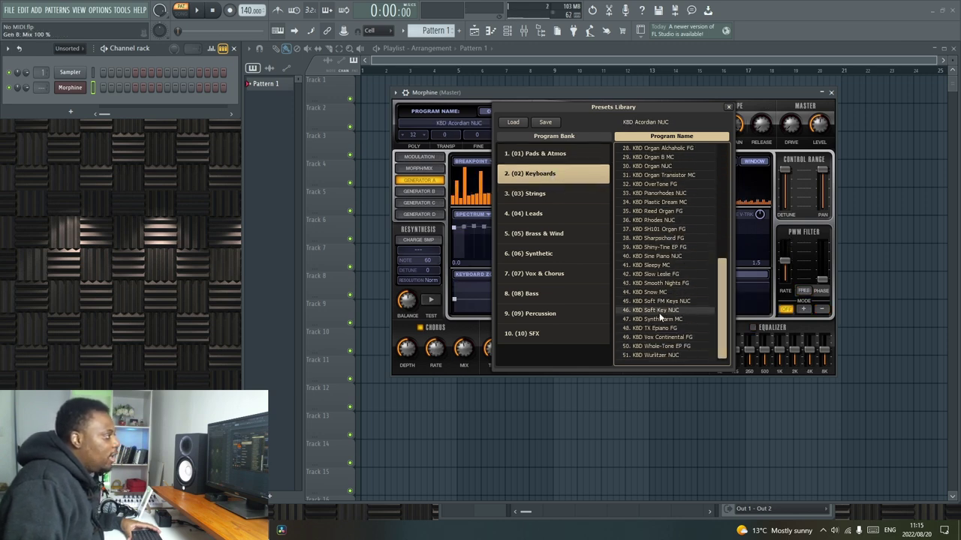
pyautogui.click(674, 300)
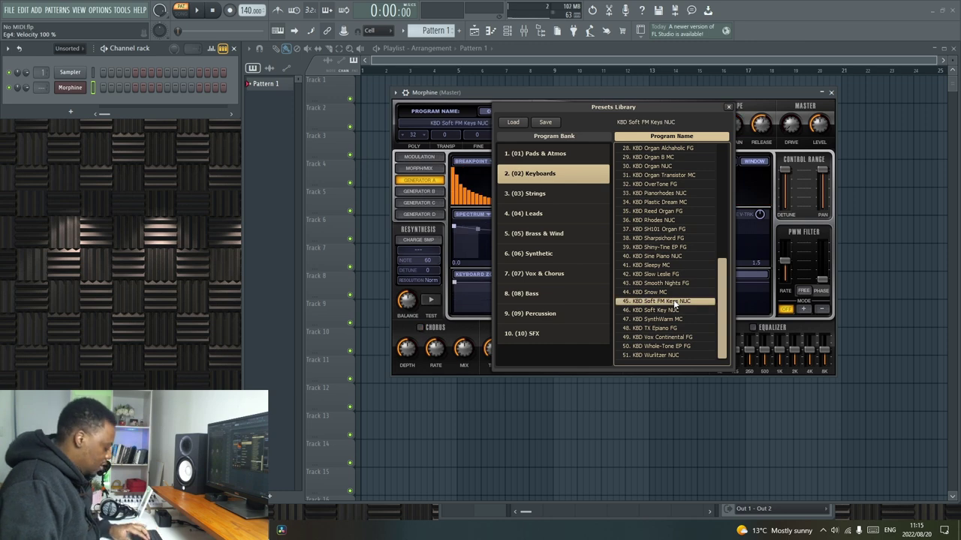
pyautogui.click(674, 300)
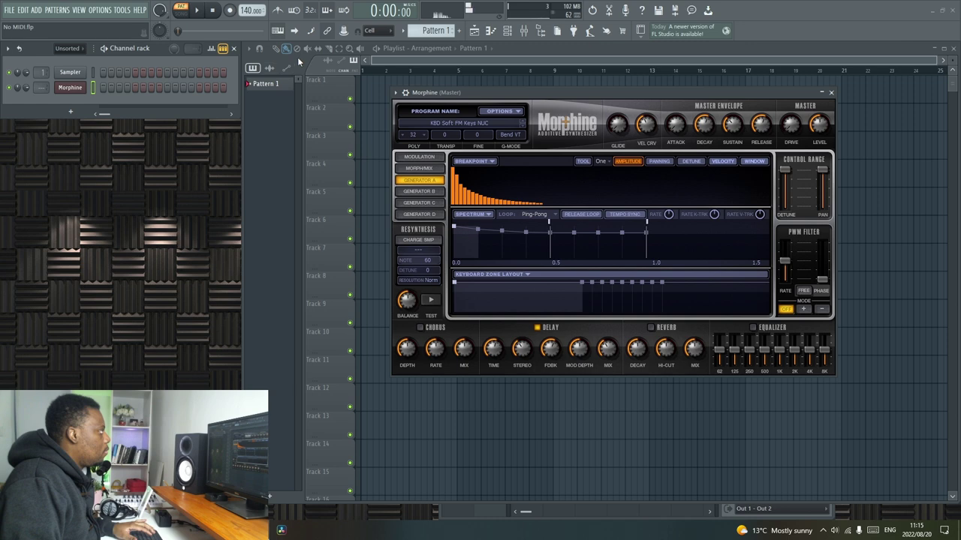
# Record a four-bar Morphine chord progression at 120 BPM as Pattern 1 on playlist Track 1.
pyautogui.click(515, 56)
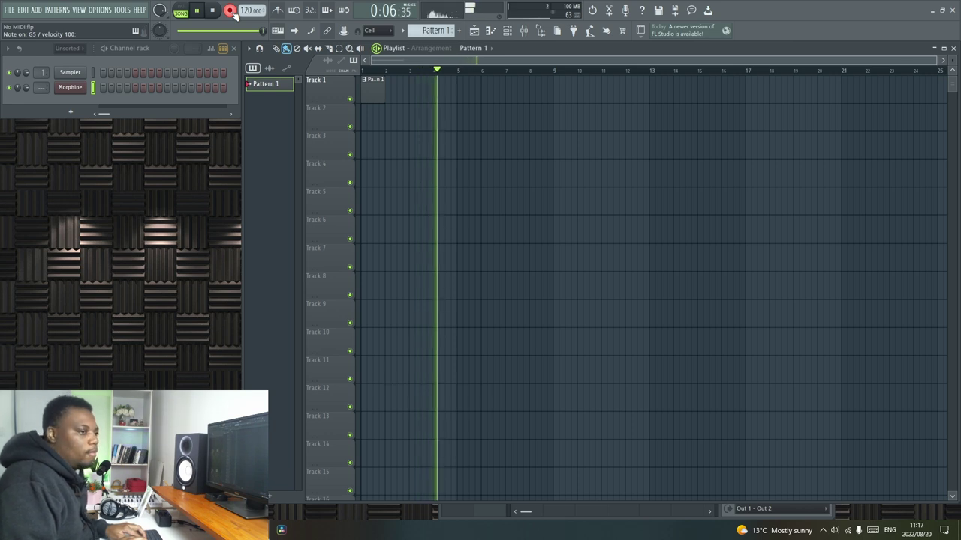
pyautogui.press('space')
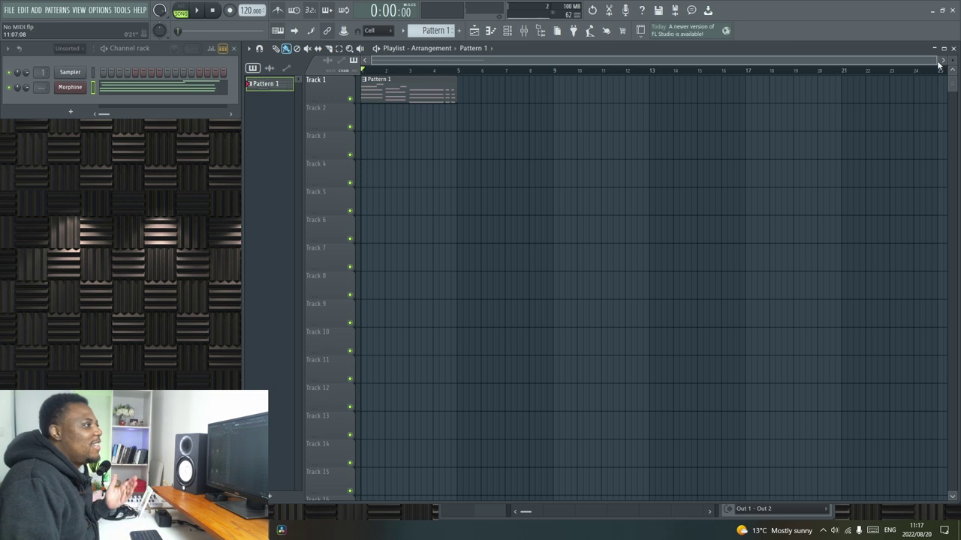
pyautogui.moveTo(937, 60); pyautogui.dragTo(833, 58)
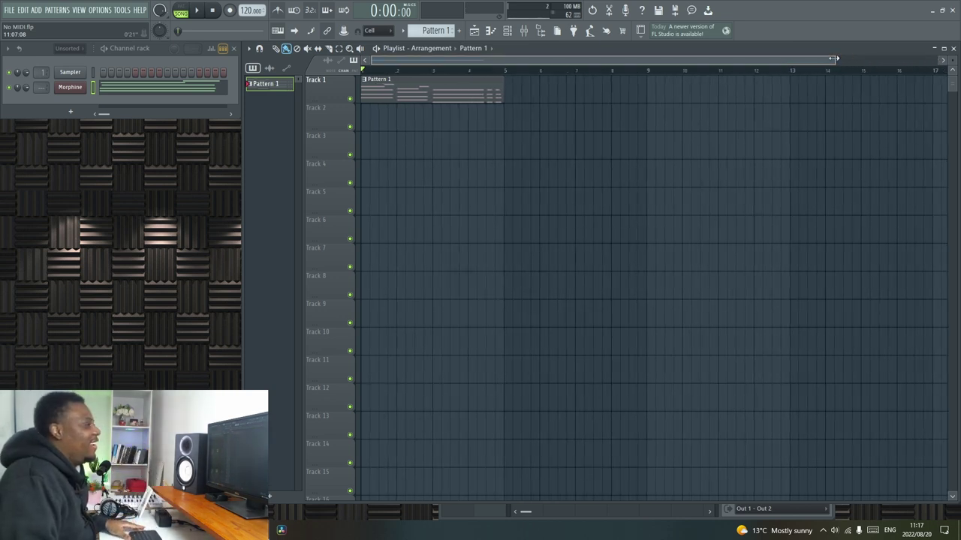
pyautogui.moveTo(833, 58); pyautogui.dragTo(241, 57)
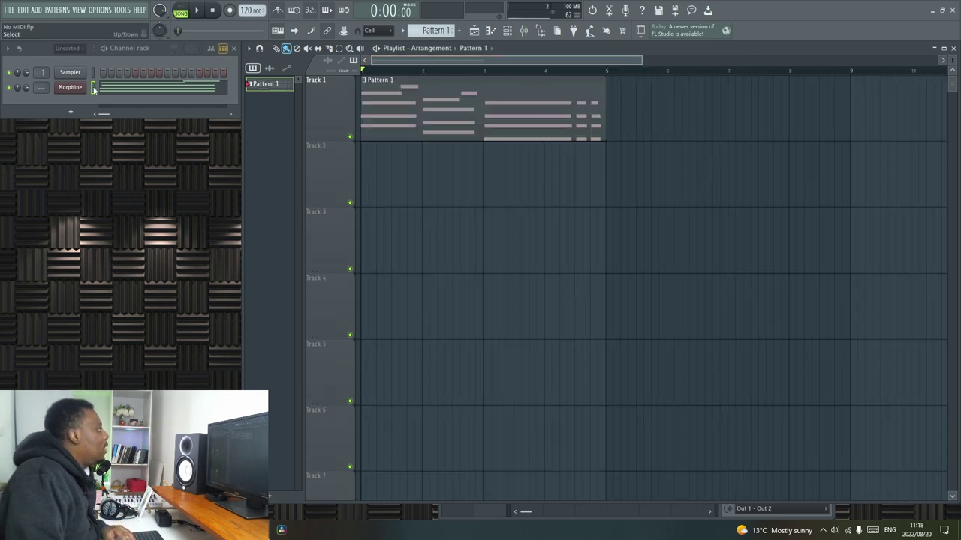
# Add a FLEX channel and load the Robot Scream preset from the SH-1 Jump Up Repertoire pack.
pyautogui.click(85, 113)
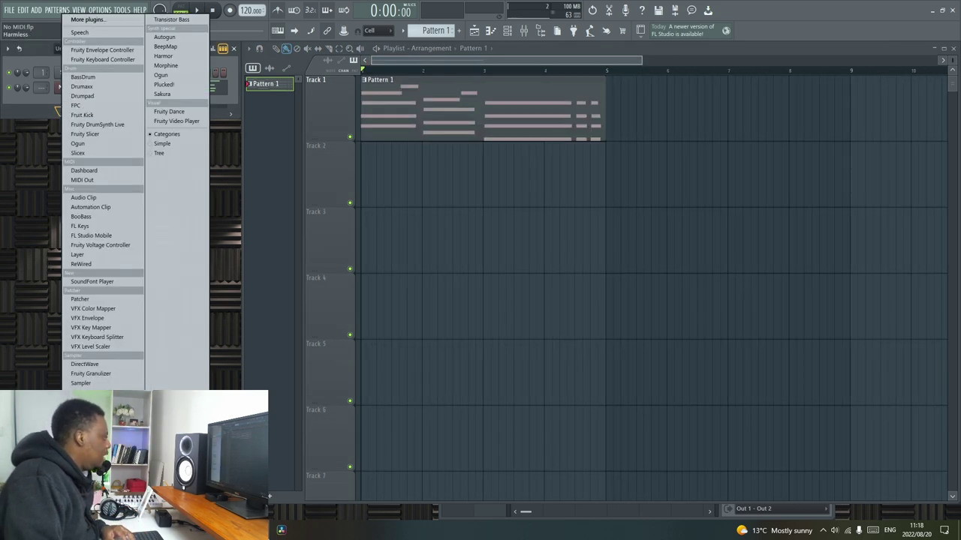
pyautogui.click(80, 411)
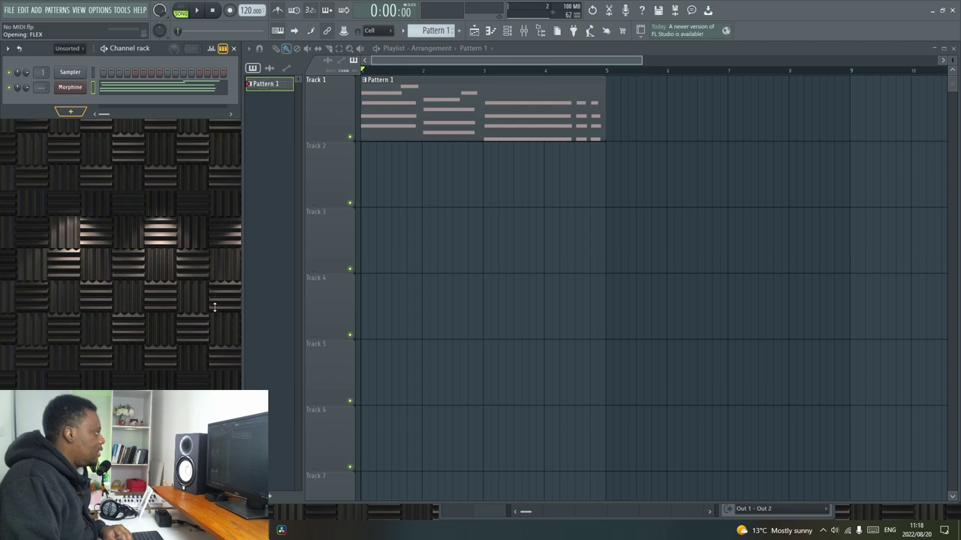
pyautogui.scroll(-4, 82, 321)
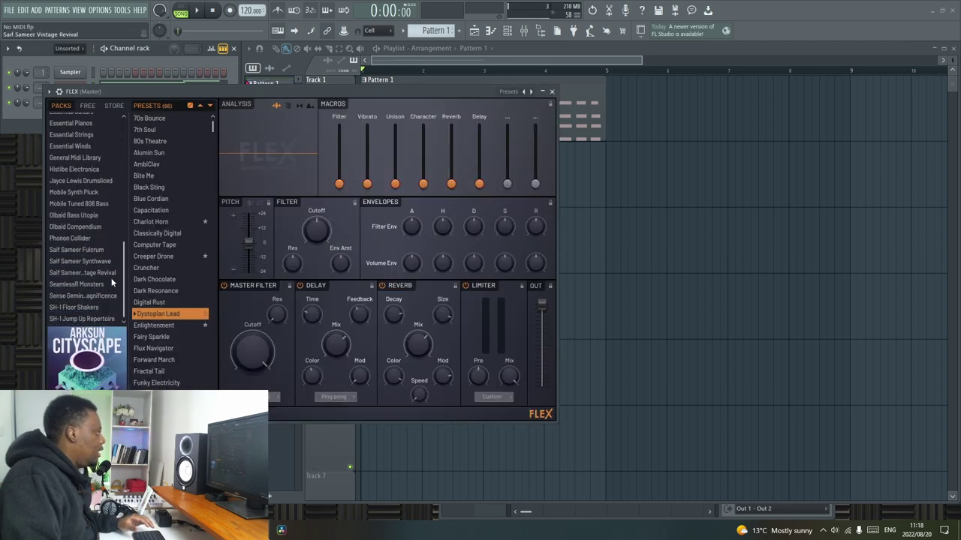
pyautogui.click(91, 322)
pyautogui.scroll(-10, 159, 255)
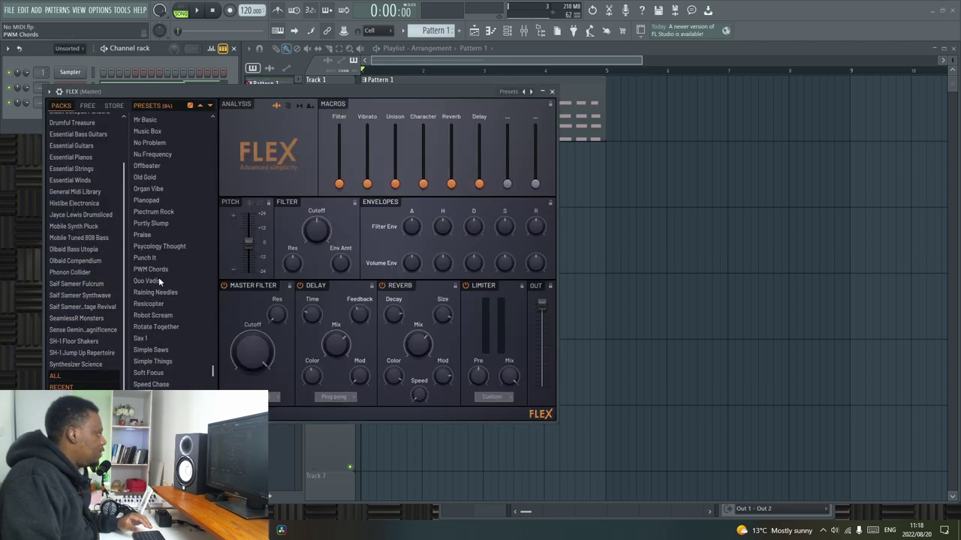
pyautogui.click(163, 238)
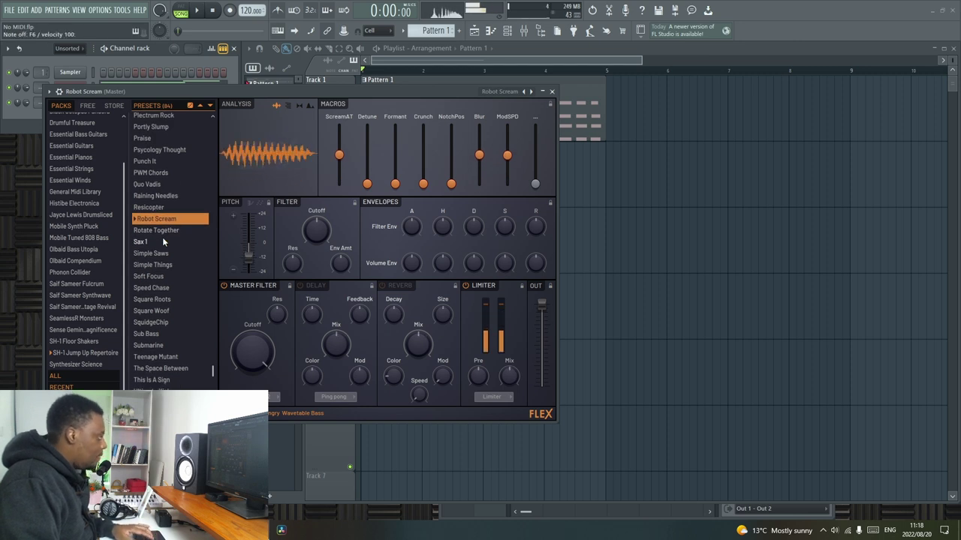
# Try the Robot Scream bass over the chords and record a four-bar bass part as Pattern 2 on Track 2.
pyautogui.press('space')
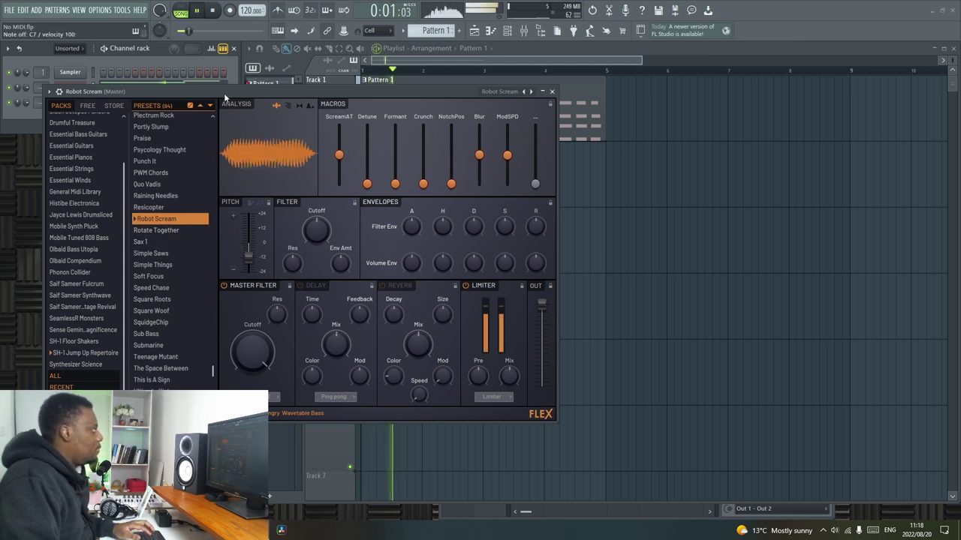
pyautogui.moveTo(242, 95); pyautogui.dragTo(310, 148)
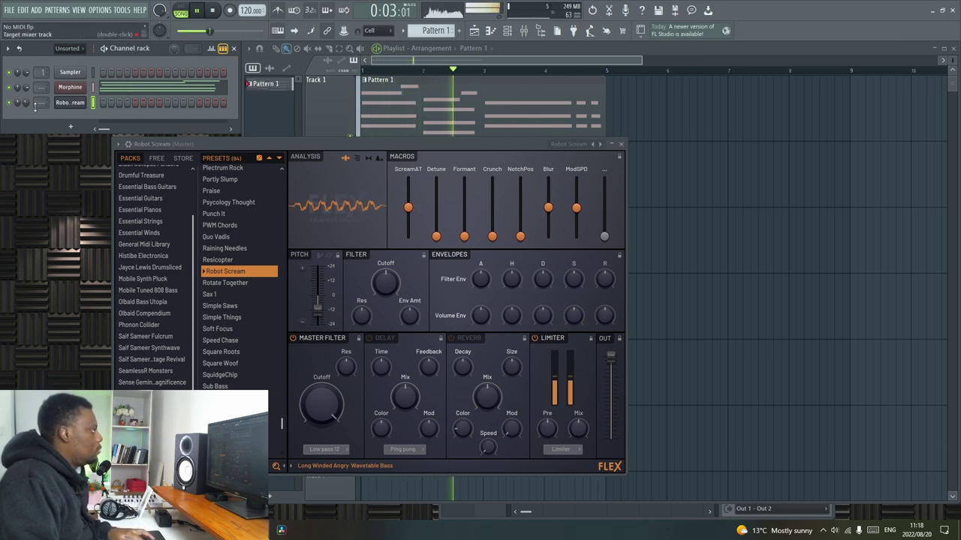
pyautogui.click(620, 144)
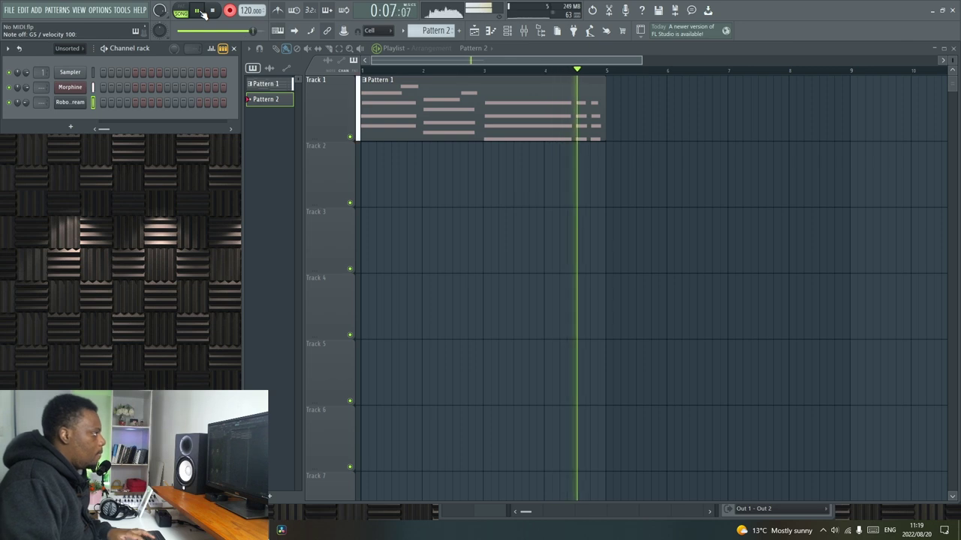
pyautogui.click(212, 11)
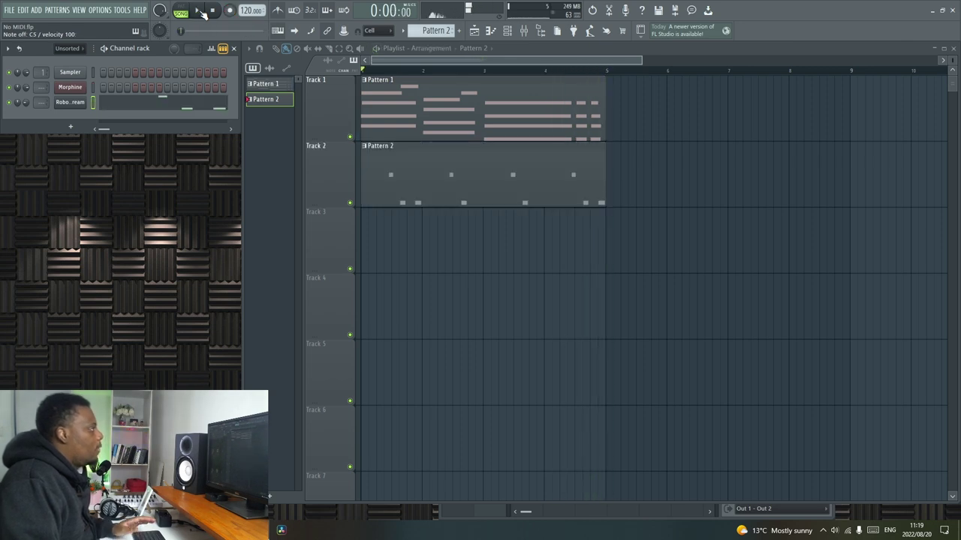
# Quantize the recorded Robot Scream notes in the piano roll and play back the result.
pyautogui.click(192, 106)
pyautogui.hotkey('alt', 'q')
pyautogui.press('Return')
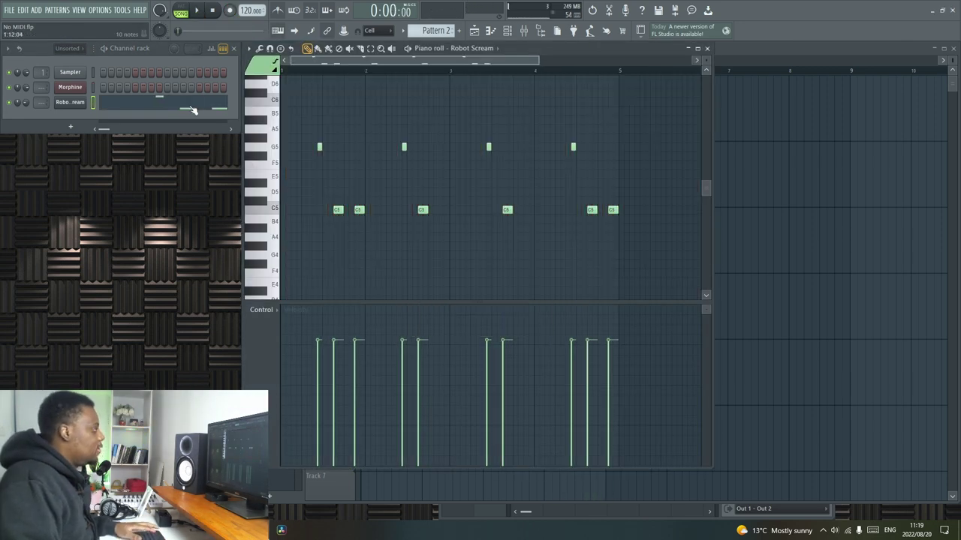
pyautogui.press('space')
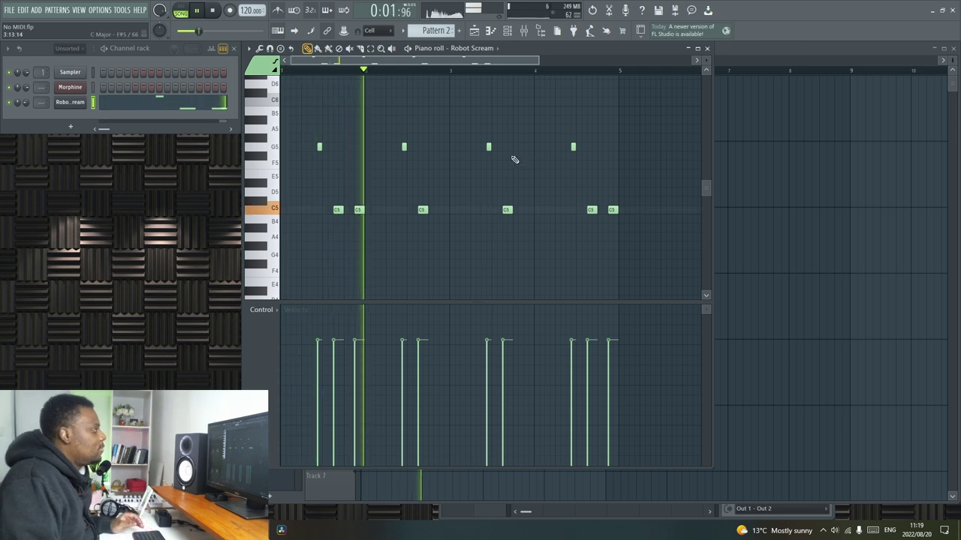
pyautogui.press('space')
# Enable the reverb in the Robot Scream instrument and raise its mix above 50% during playback.
pyautogui.click(73, 103)
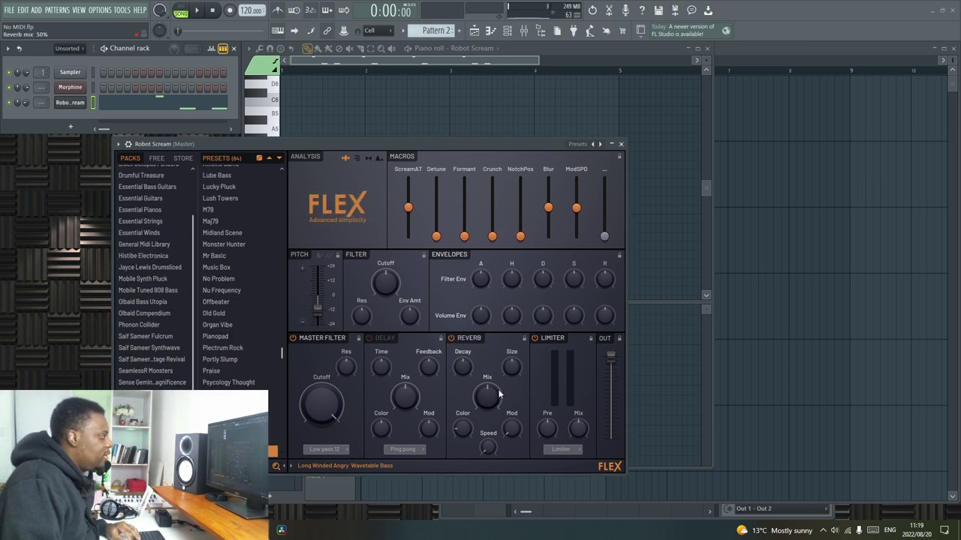
pyautogui.press('space')
pyautogui.moveTo(489, 399); pyautogui.dragTo(488, 383)
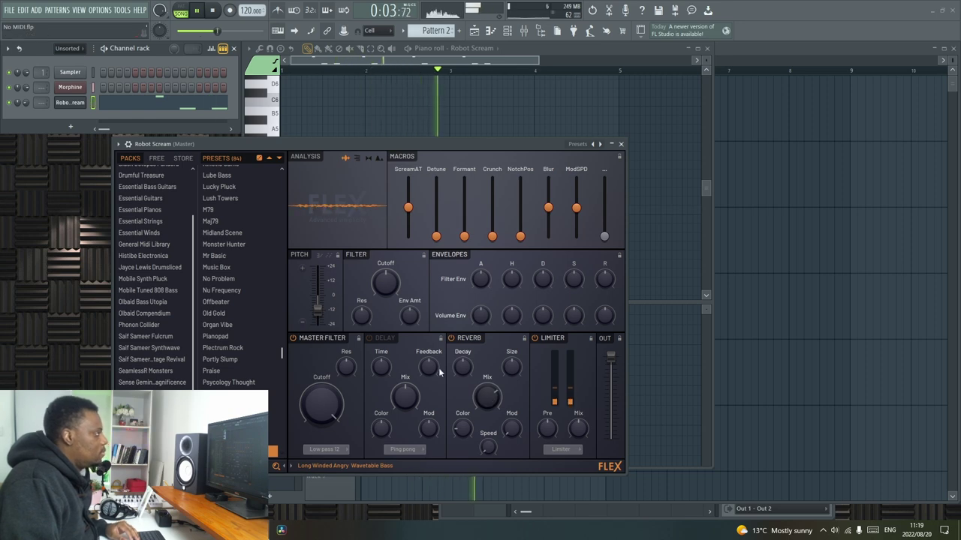
# Route the Robot Scream channel to mixer track 2 and close its instrument window.
pyautogui.click(128, 144)
pyautogui.click(612, 170)
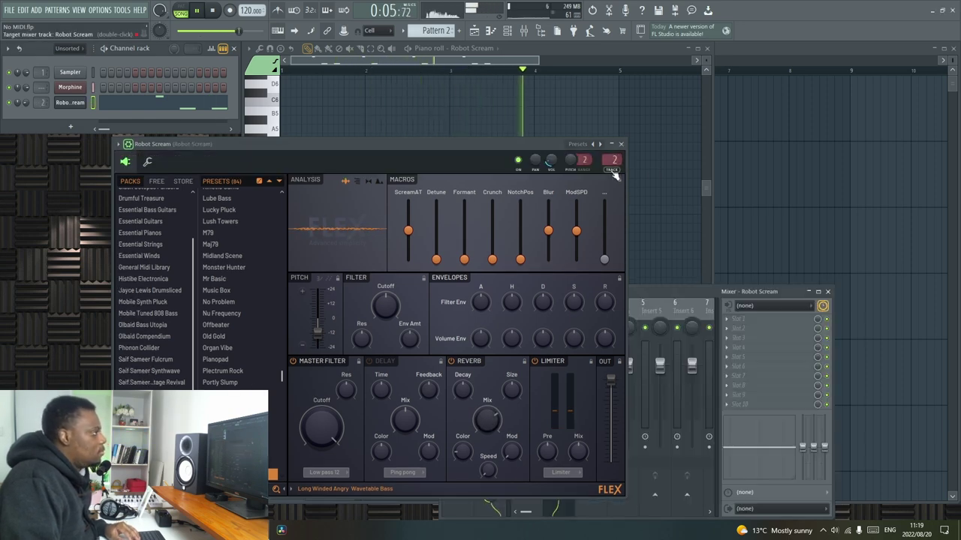
pyautogui.click(620, 144)
pyautogui.press('space')
# Insert Fruity Parametric EQ 2 in the Robot Scream track's first slot and lower the 63 Hz low shelf to -14.6 dB.
pyautogui.click(753, 319)
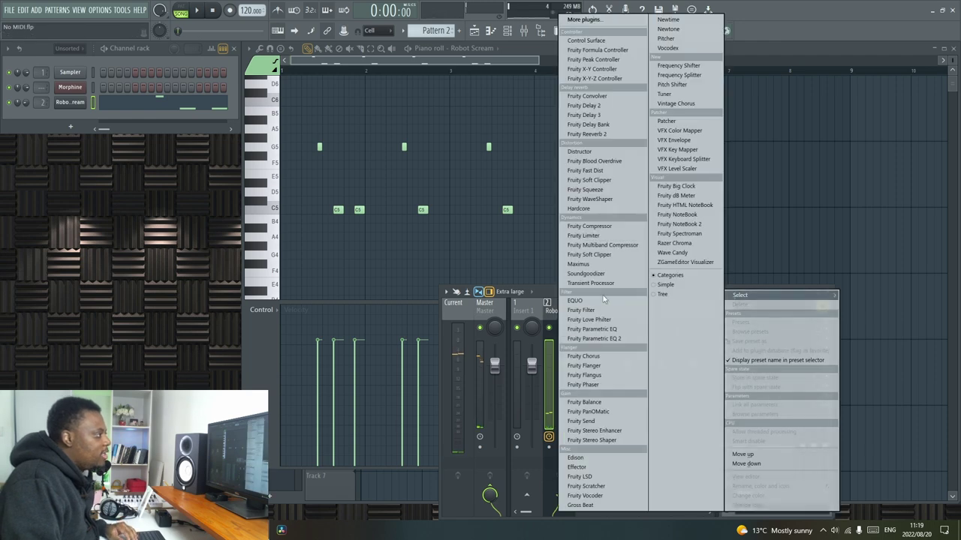
pyautogui.click(593, 338)
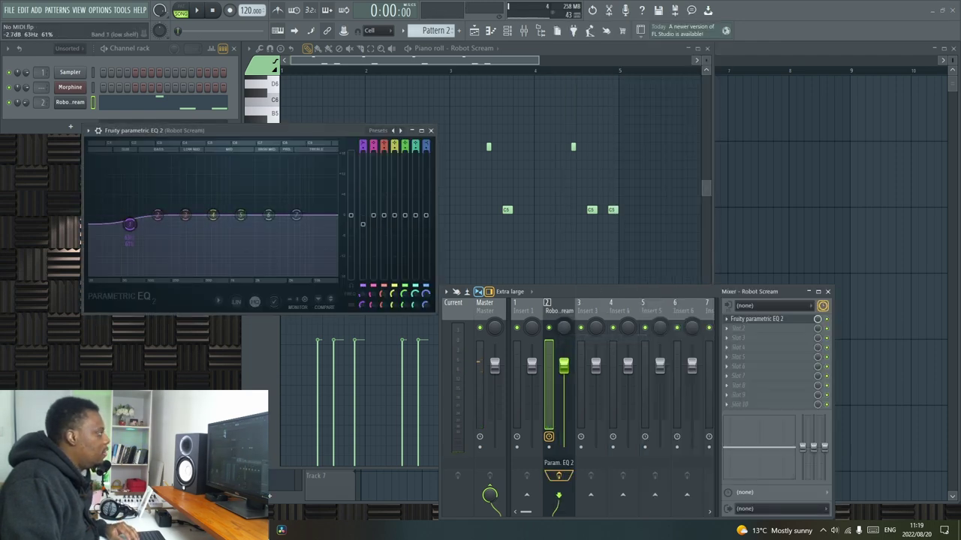
pyautogui.press('space')
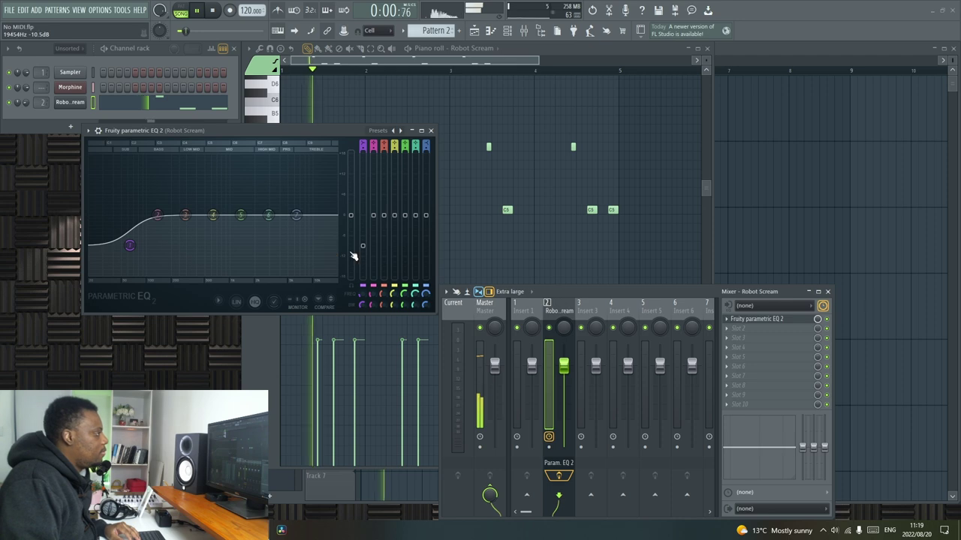
pyautogui.moveTo(363, 248); pyautogui.dragTo(363, 264)
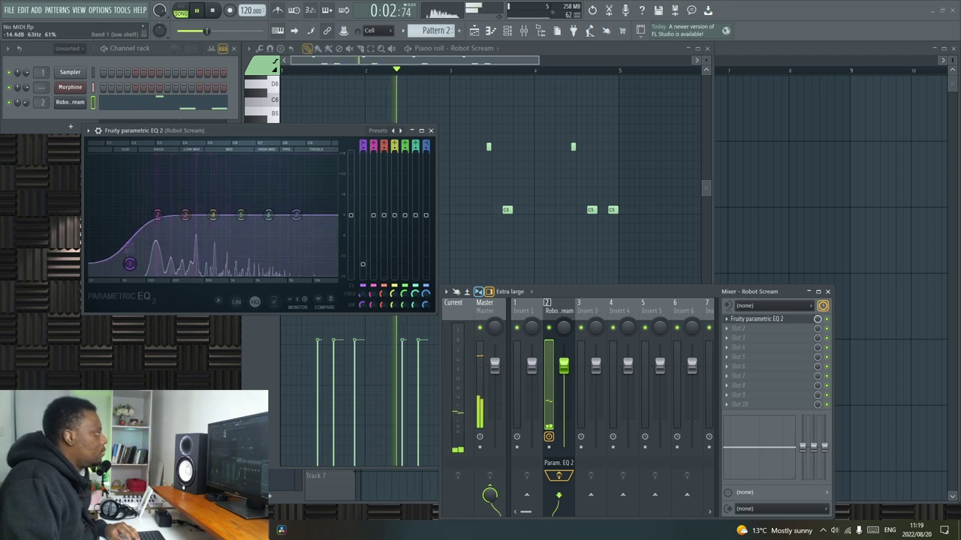
pyautogui.click(430, 131)
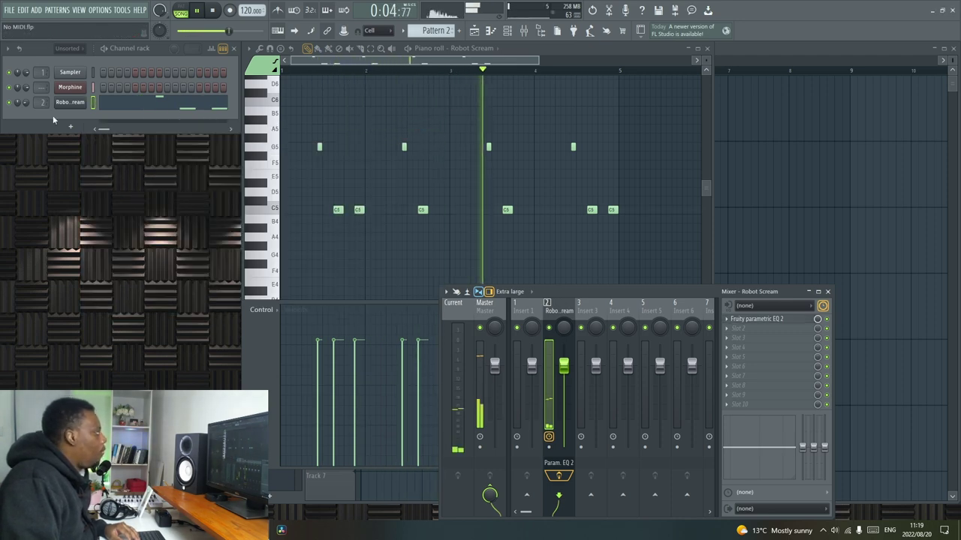
pyautogui.press('space')
# Clone the Robot Scream channel and set the copy to the Sub Bass preset.
pyautogui.rightClick(79, 102)
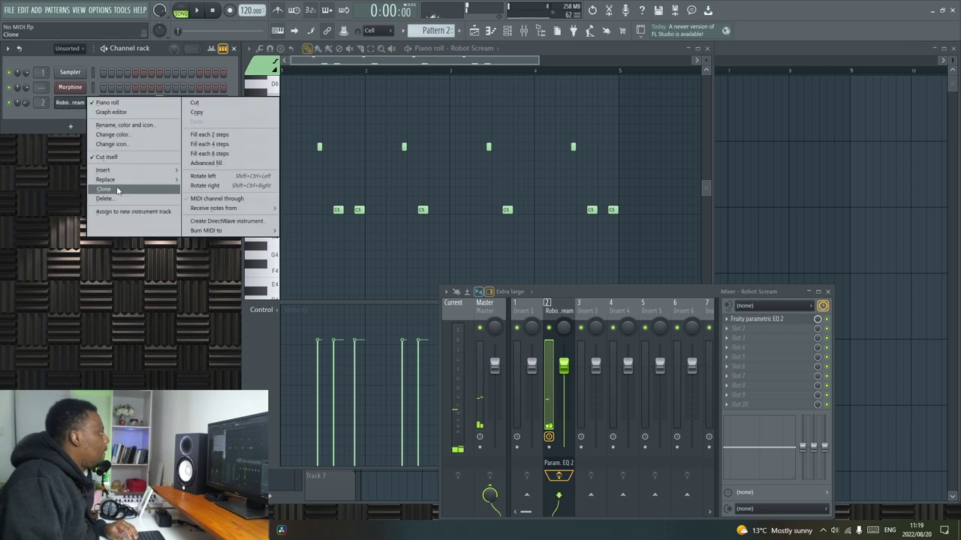
pyautogui.click(117, 190)
pyautogui.click(706, 48)
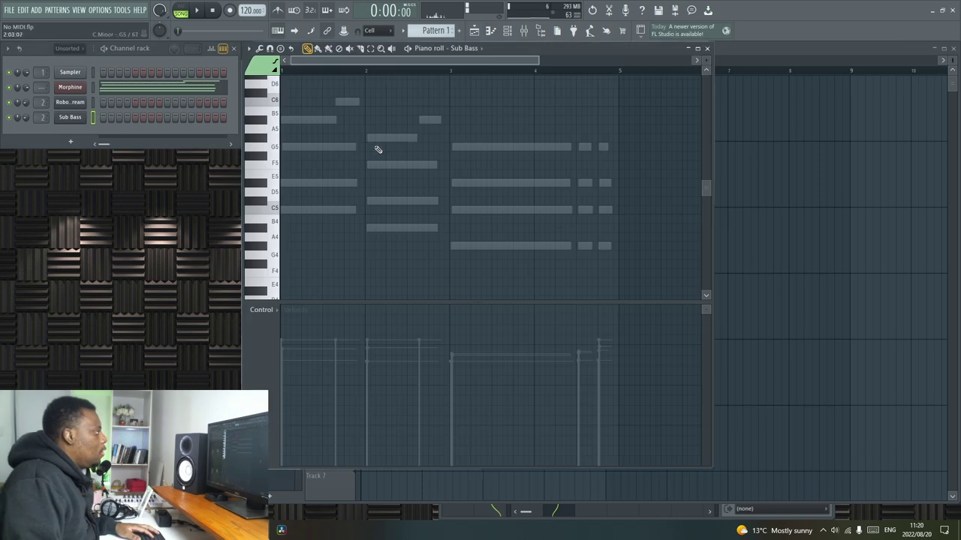
# Place a C5 note at the start of bar 1 and a shorter C5 note near its middle, checking against playback.
pyautogui.moveTo(538, 60); pyautogui.dragTo(441, 71)
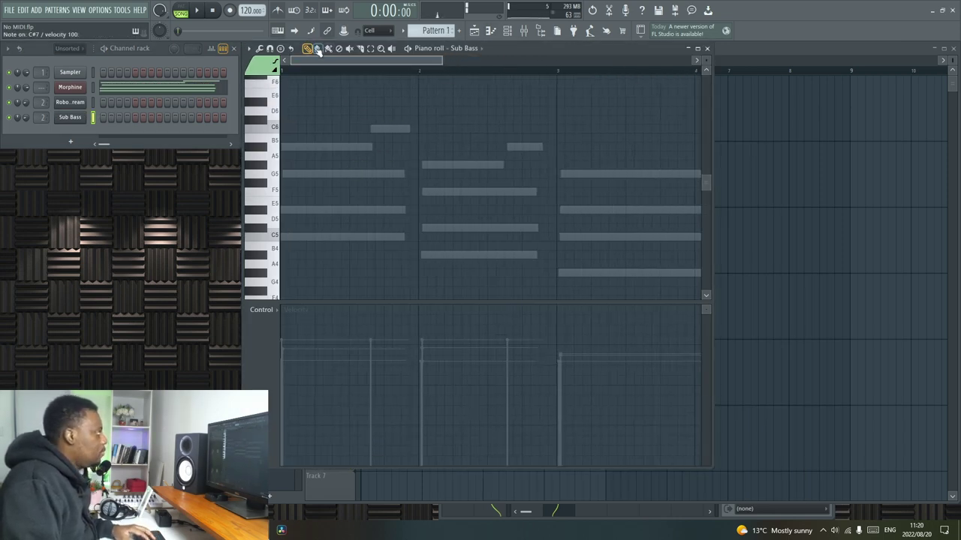
pyautogui.press('space')
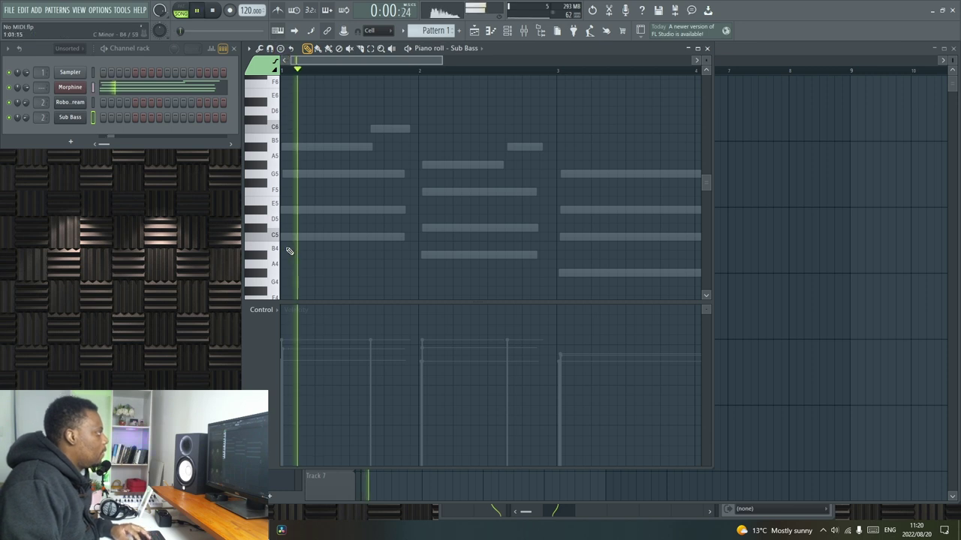
pyautogui.press('space')
pyautogui.click(285, 237)
pyautogui.press('space')
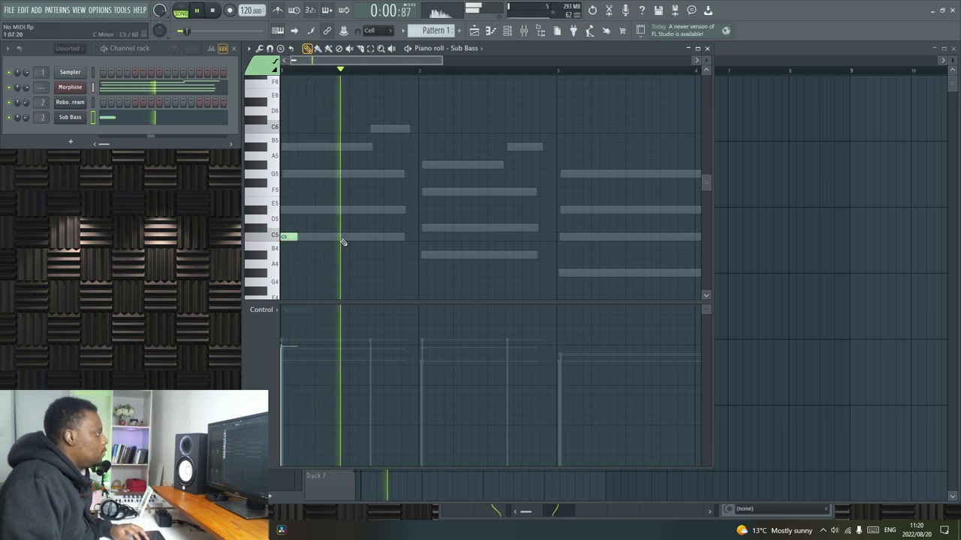
pyautogui.press('space')
pyautogui.press('space')
pyautogui.click(347, 237)
pyautogui.moveTo(358, 238); pyautogui.dragTo(350, 239)
pyautogui.press('space')
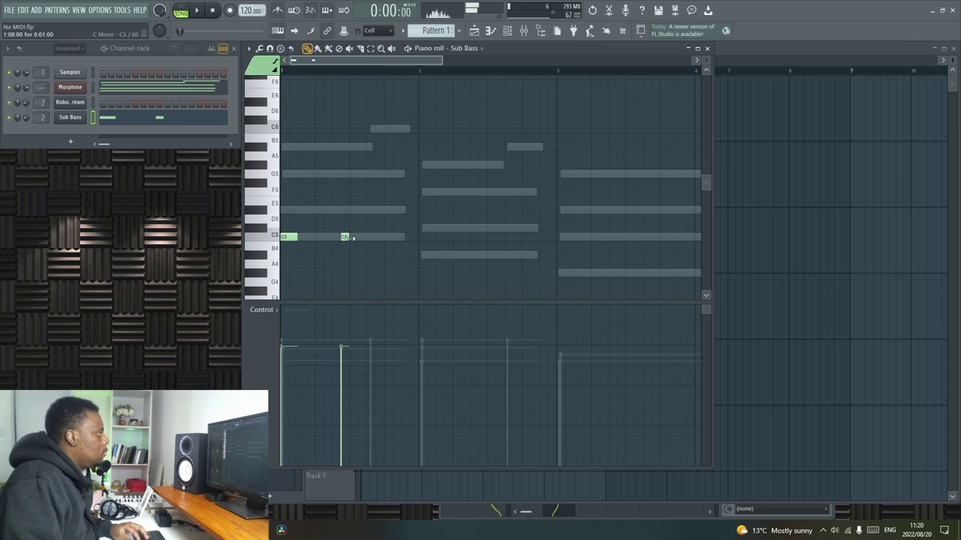
# Add a third short C5 note in the second half of bar 1, in time with the chords during playback.
pyautogui.press('space')
pyautogui.scroll(1, 349, 70)
pyautogui.scroll(1, 349, 70)
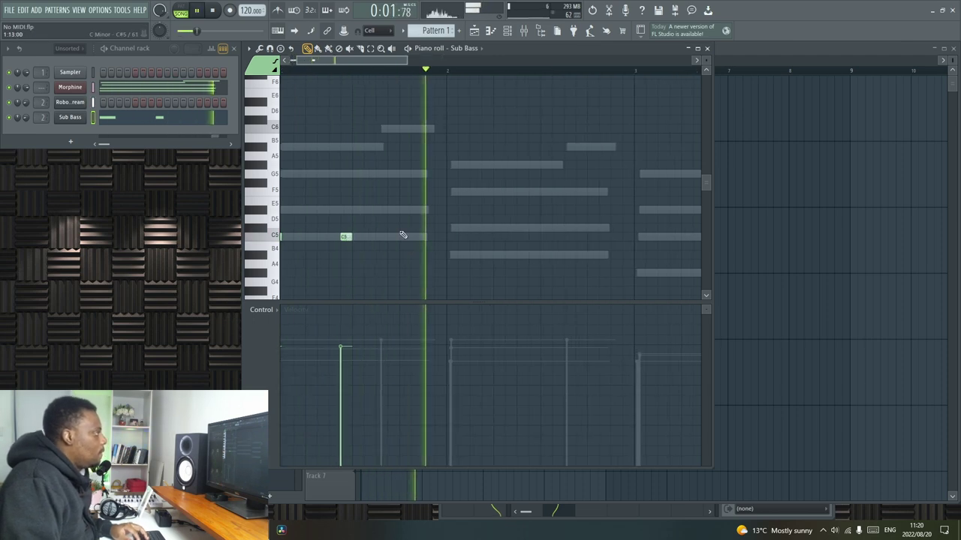
pyautogui.press('space')
pyautogui.press('space')
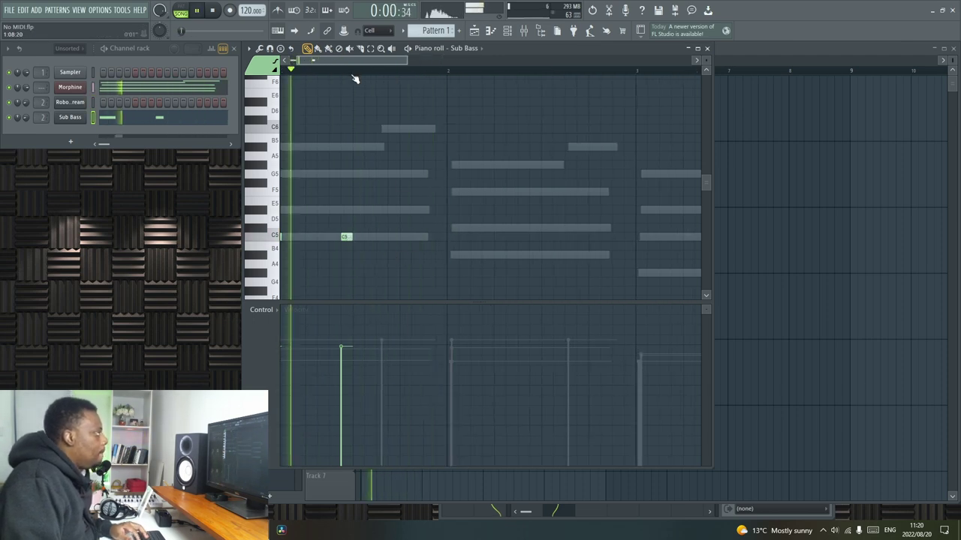
pyautogui.press('space')
pyautogui.press('space')
pyautogui.click(404, 237)
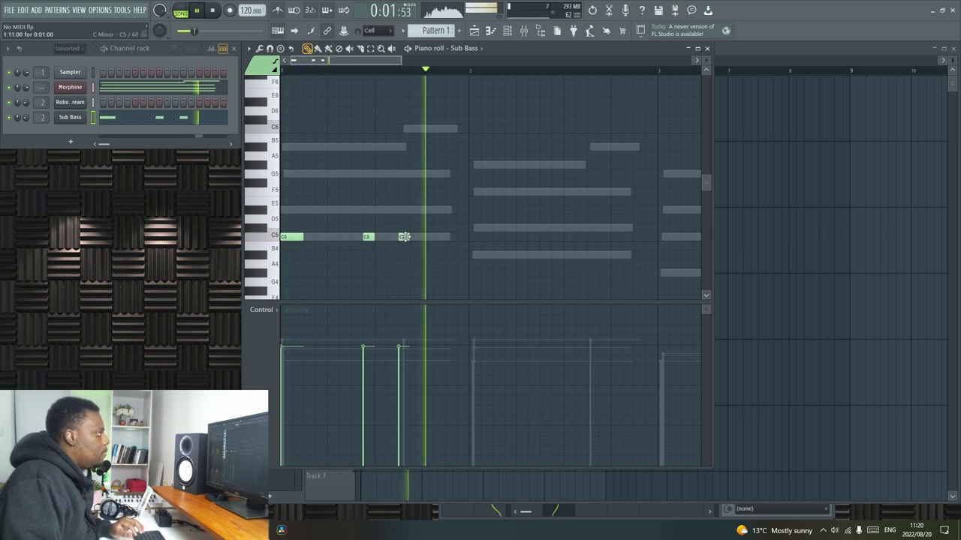
pyautogui.scroll(-1, 448, 269)
pyautogui.scroll(-1, 448, 269)
pyautogui.press('space')
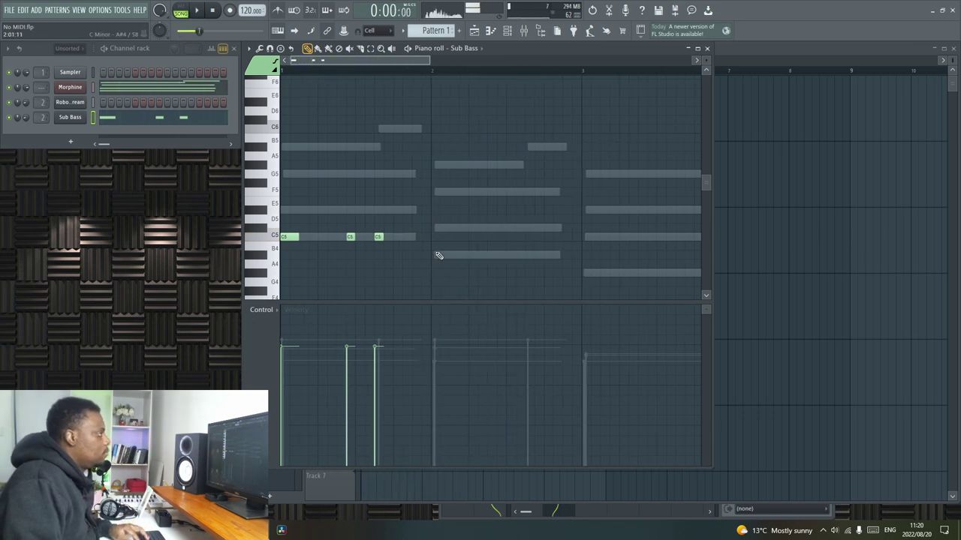
# Draw a longer A#4 note at the start of bar 2 and two shorter A#4 notes near its end.
pyautogui.click(438, 255)
pyautogui.press('space')
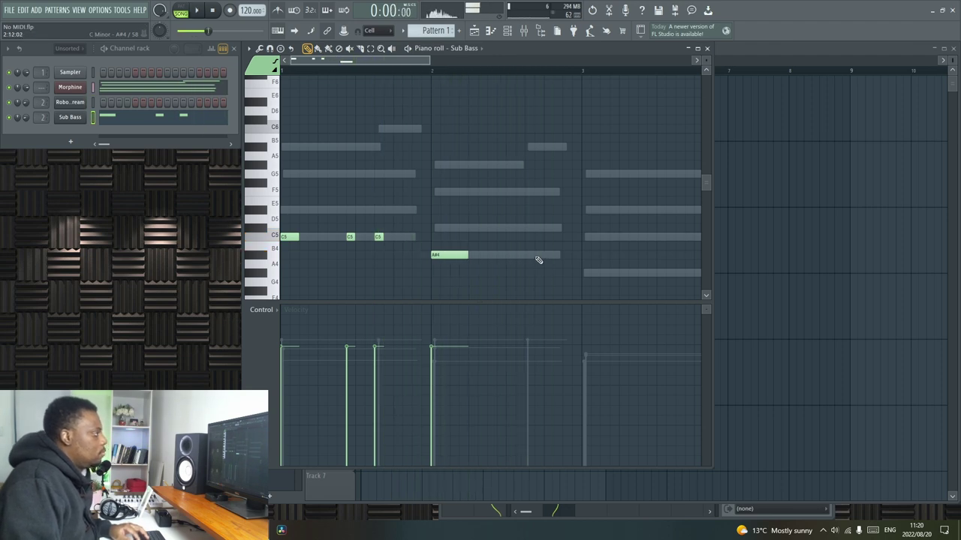
pyautogui.moveTo(562, 255); pyautogui.dragTo(542, 255)
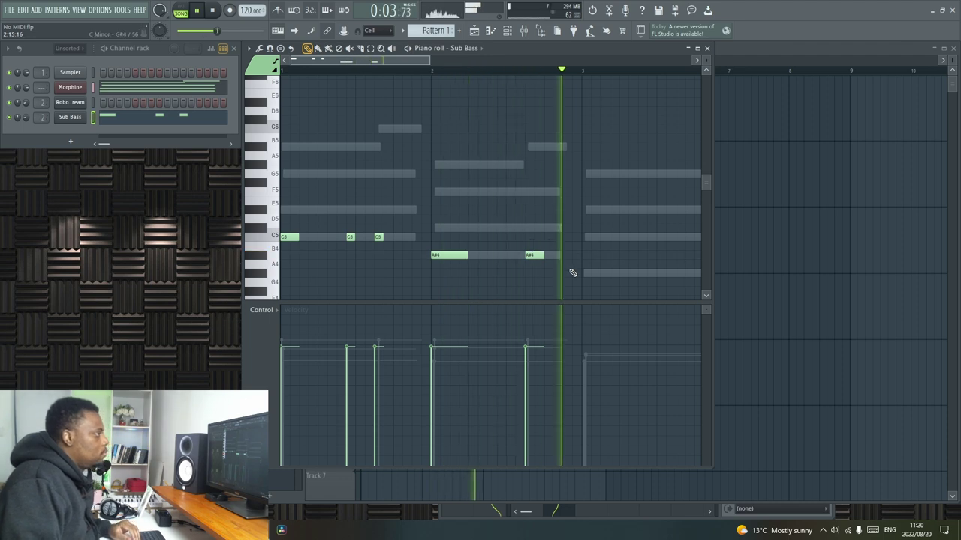
pyautogui.scroll(-1, 418, 69)
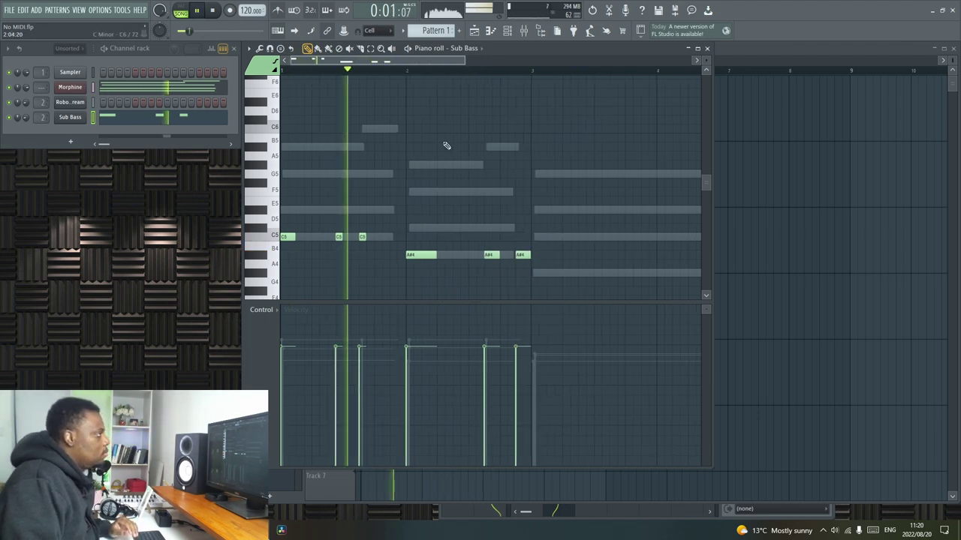
# Draw short D#5 notes through bars 3 and 4, and close bar 4 with a short G note.
pyautogui.click(527, 211)
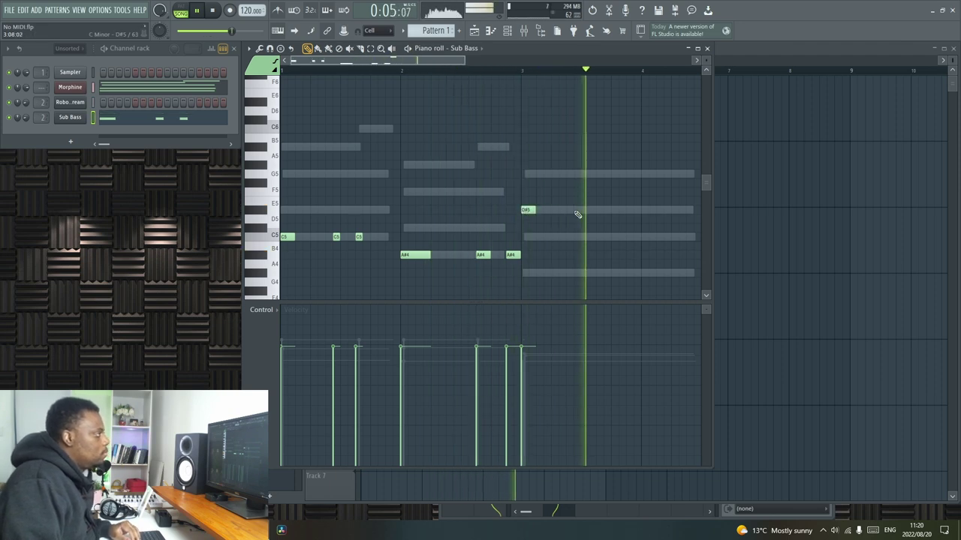
pyautogui.click(608, 210)
pyautogui.press('space')
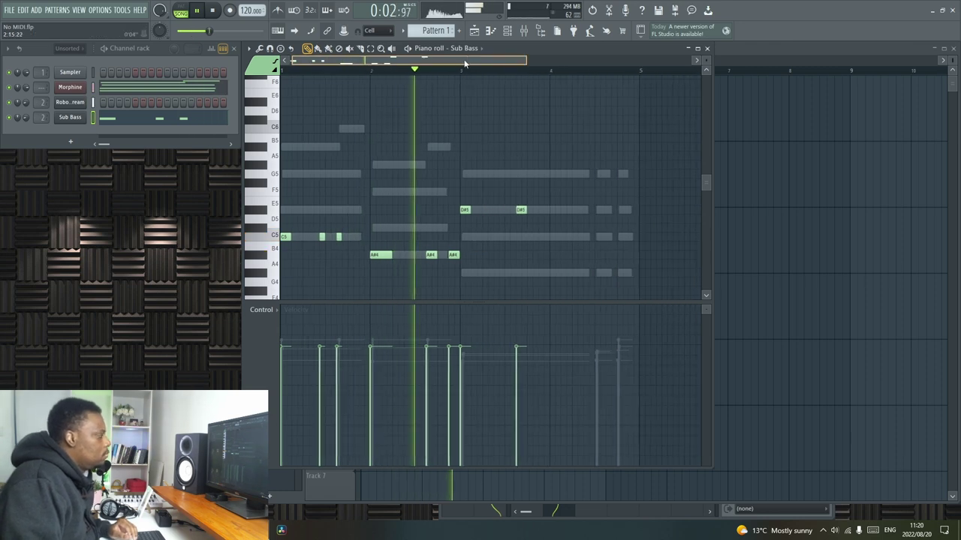
pyautogui.scroll(1, 541, 74)
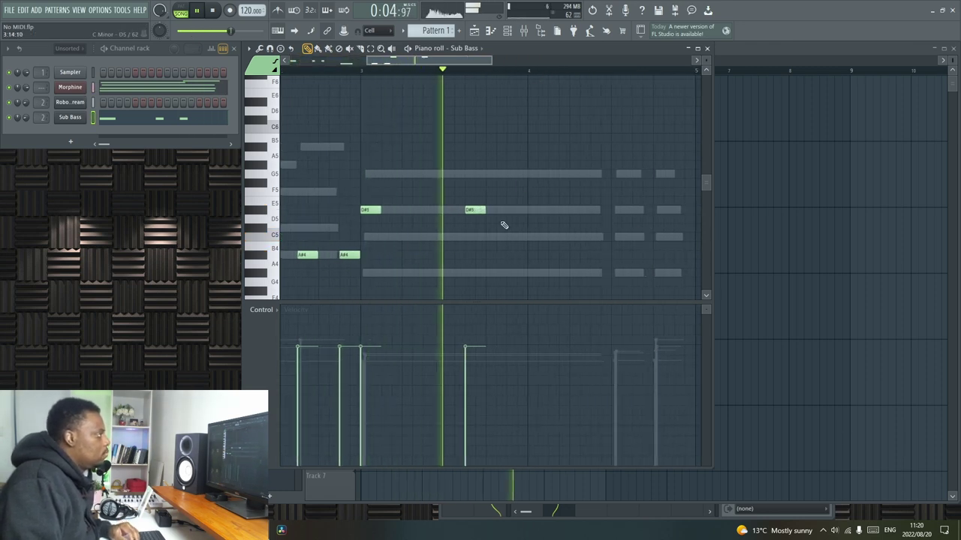
pyautogui.click(522, 212)
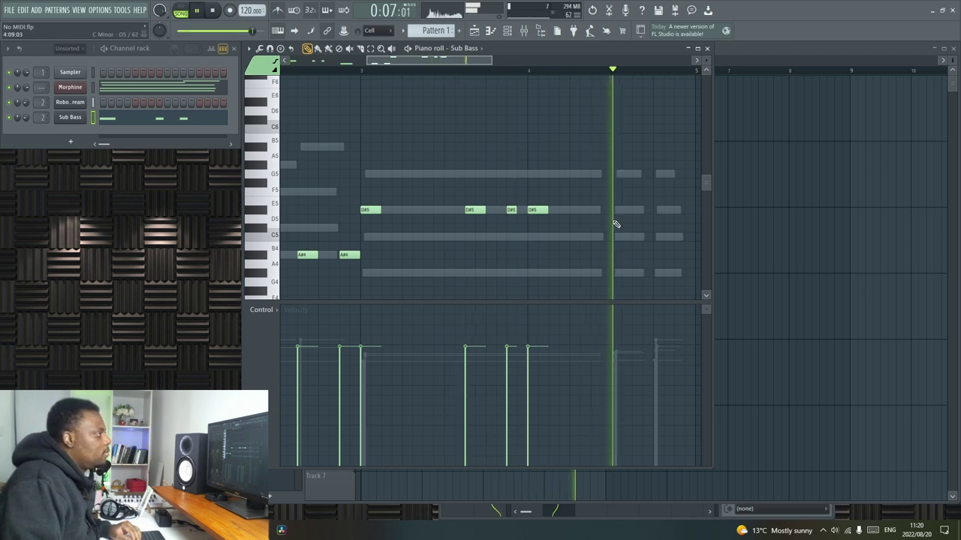
pyautogui.scroll(-2, 493, 135)
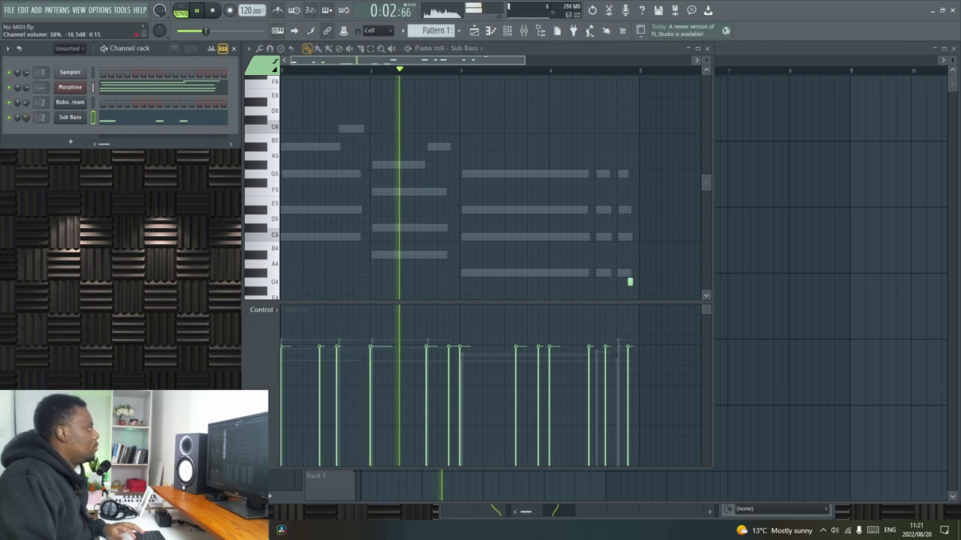
# Lower all Sub Bass notes by one octave and raise the Sub Bass channel volume to about 50%.
pyautogui.scroll(-3, 400, 191)
pyautogui.scroll(-2, 401, 191)
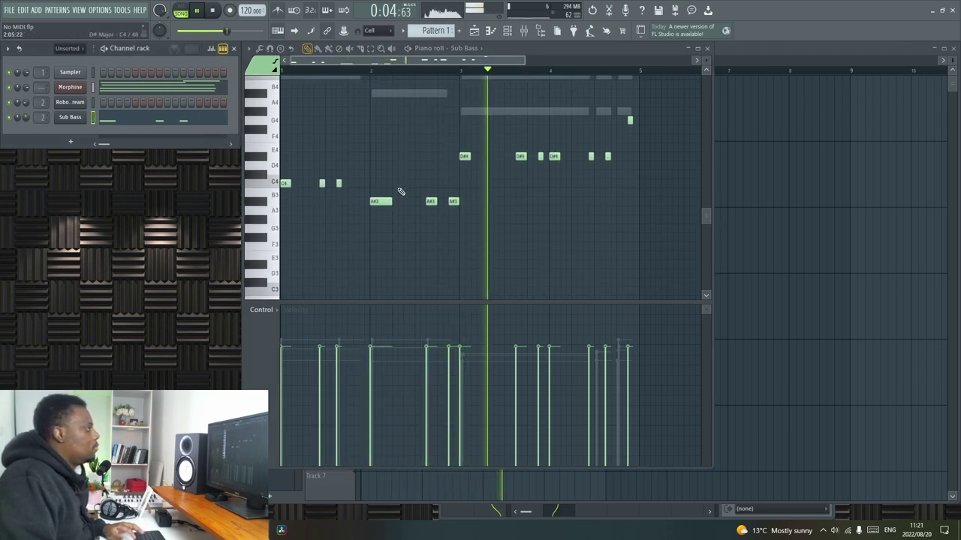
pyautogui.scroll(1, 399, 190)
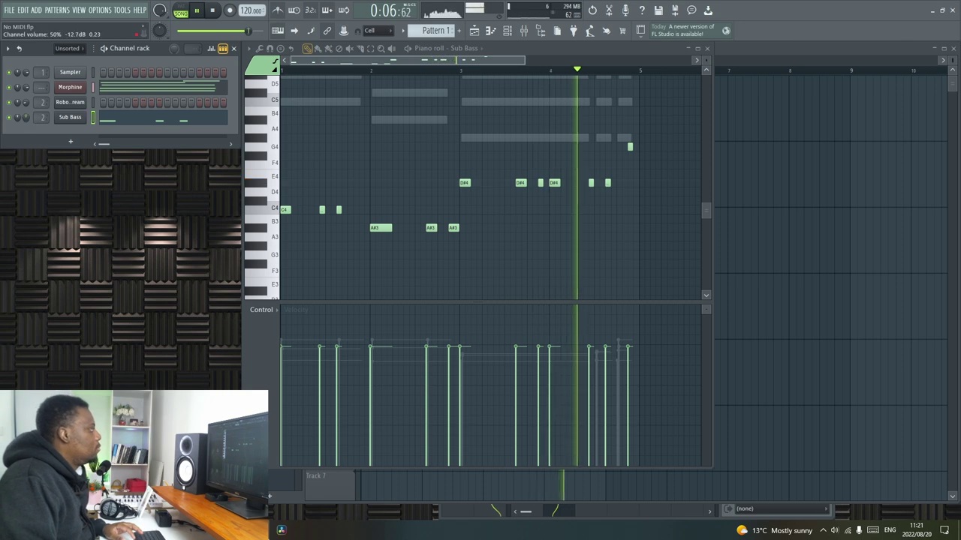
pyautogui.moveTo(26, 120); pyautogui.dragTo(26, 118)
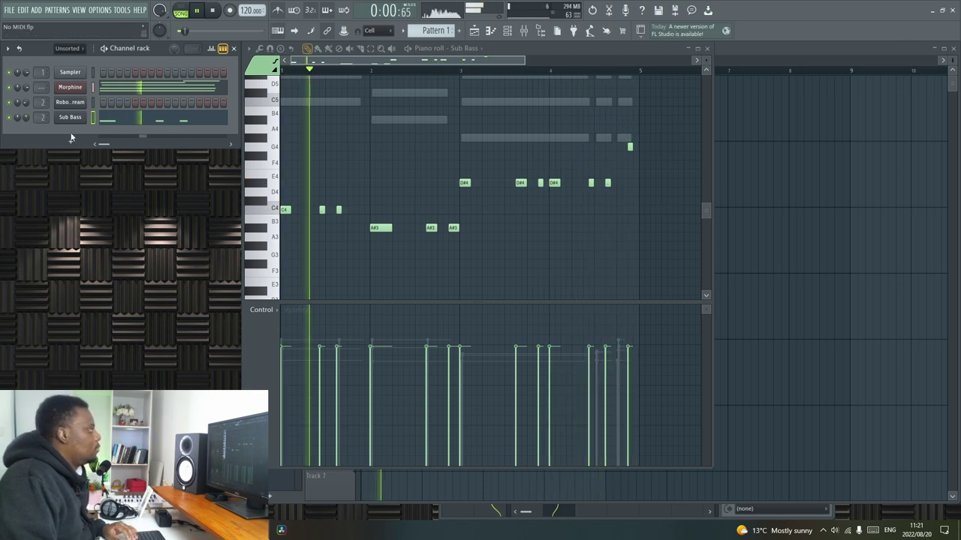
# Maximize the piano roll and add two D#4 notes late in bar 4 and a short C4, A#4, C#5 run ending bar 1.
pyautogui.doubleClick(636, 49)
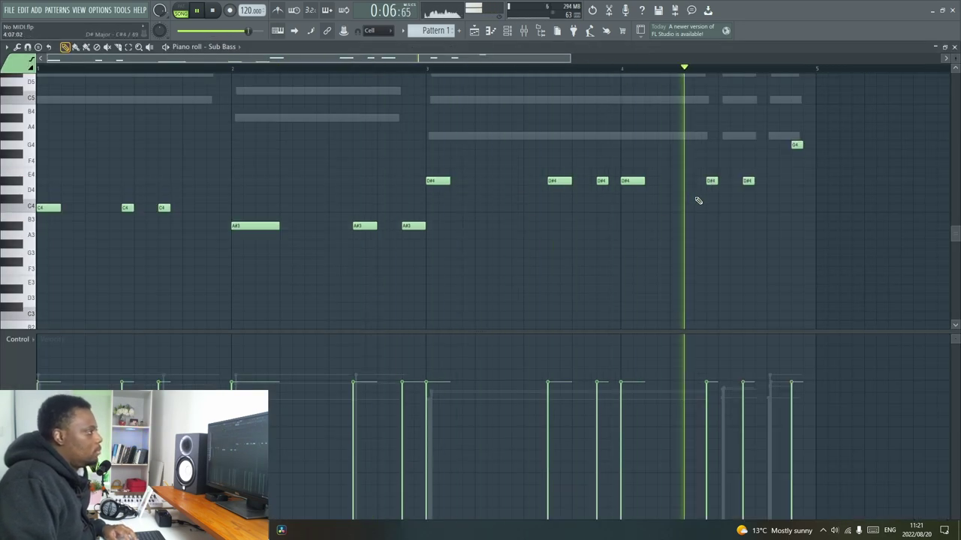
pyautogui.click(783, 180)
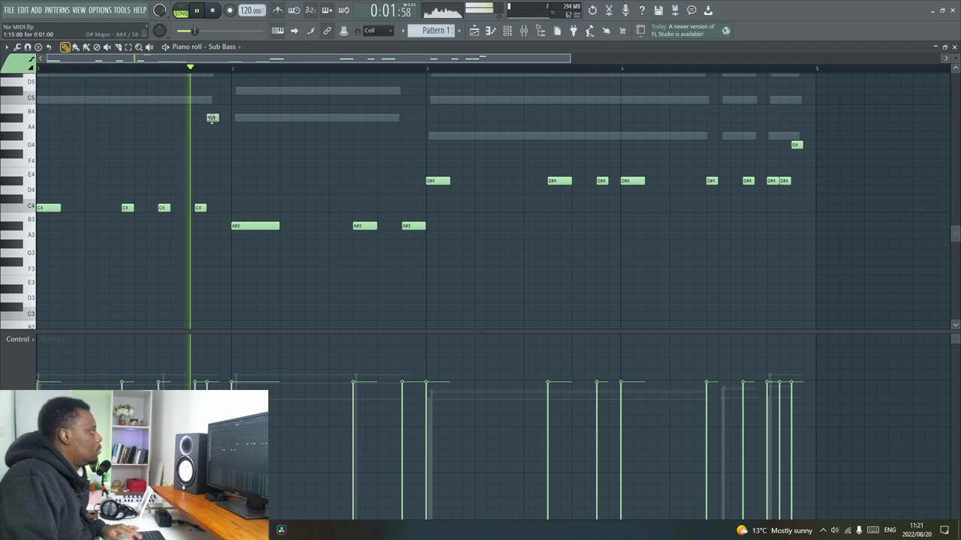
pyautogui.click(223, 90)
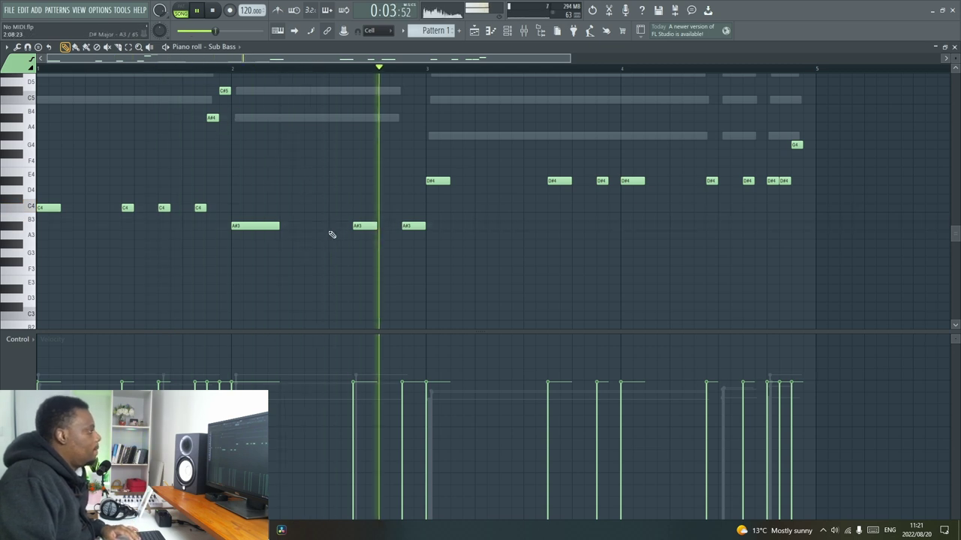
# Shorten the last A#3 note of bar 2 and add another short A#3 note directly after it.
pyautogui.moveTo(424, 226); pyautogui.dragTo(412, 225)
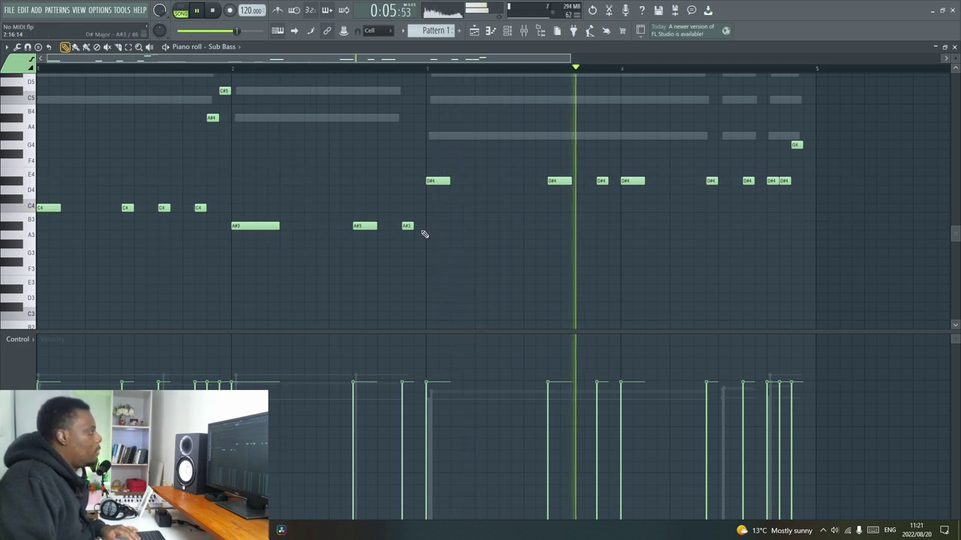
pyautogui.click(419, 226)
pyautogui.scroll(2, 683, 210)
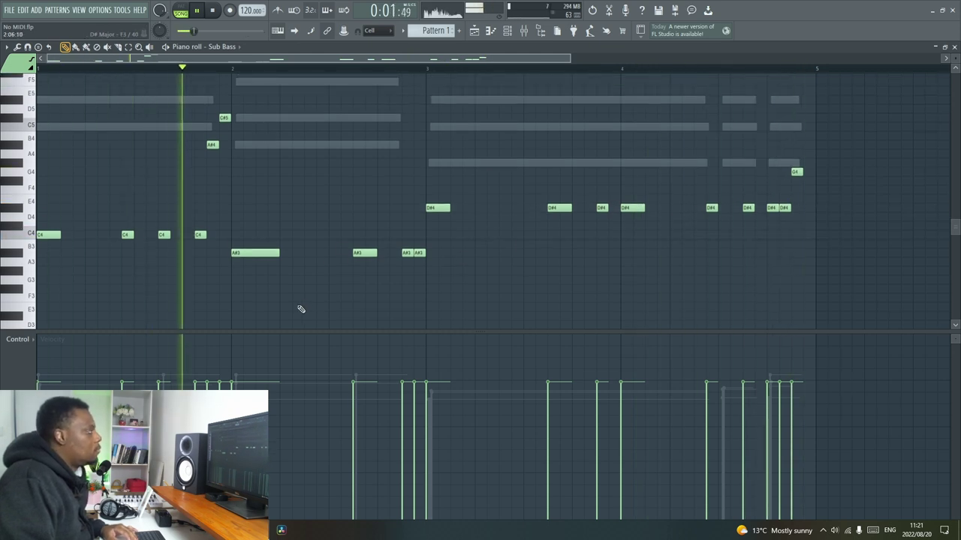
pyautogui.scroll(2, 300, 308)
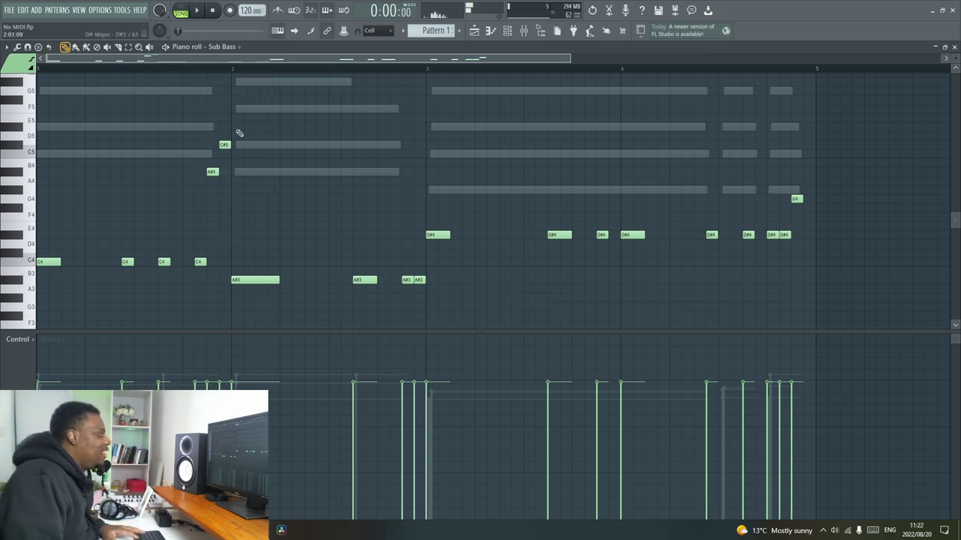
# Select the A#4 and C#5 notes at the end of bar 1, and close the Sub Bass piano roll to return to the playlist.
pyautogui.moveTo(237, 130); pyautogui.dragTo(237, 131)
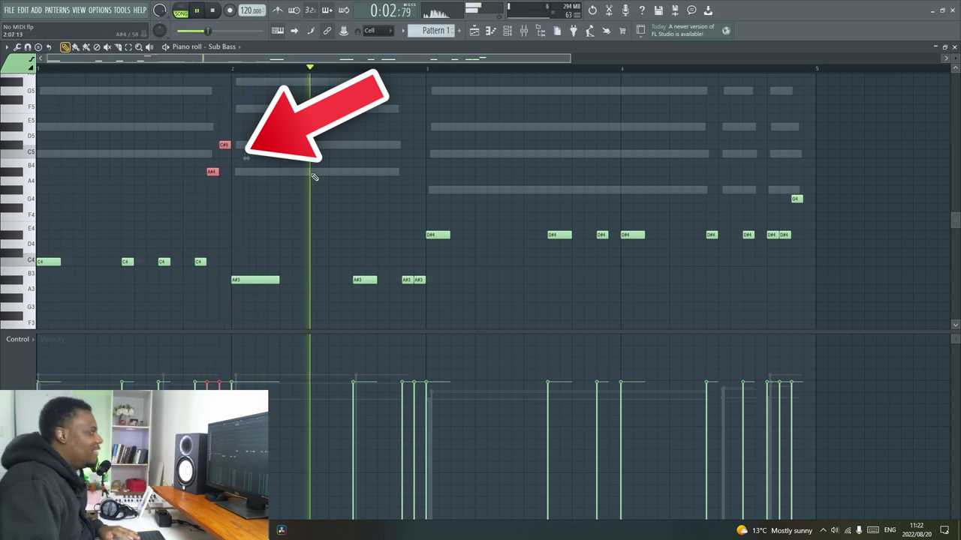
pyautogui.doubleClick(458, 47)
pyautogui.click(705, 48)
pyautogui.press('space')
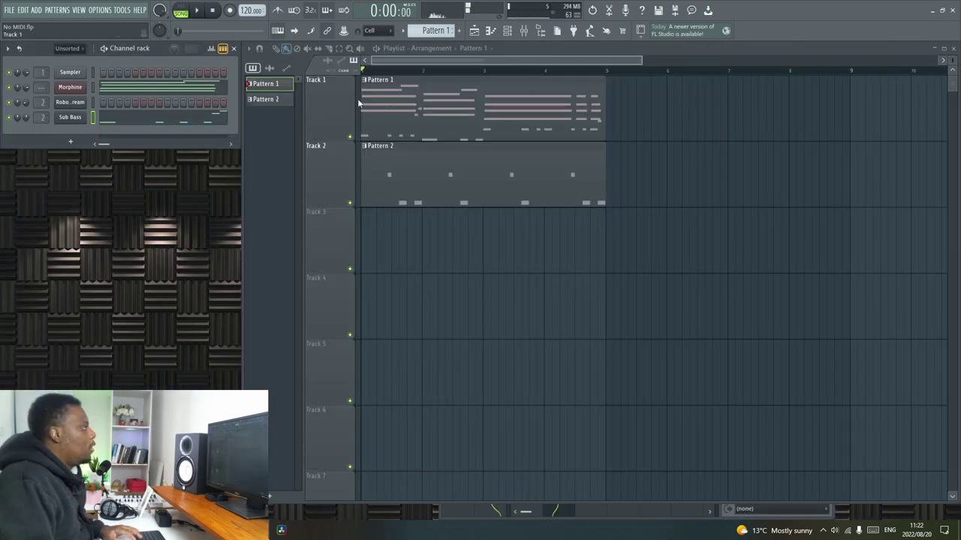
# Split Pattern 1 by channel into Morphine and Sub Bass patterns on separate playlist tracks.
pyautogui.rightClick(283, 88)
pyautogui.click(317, 248)
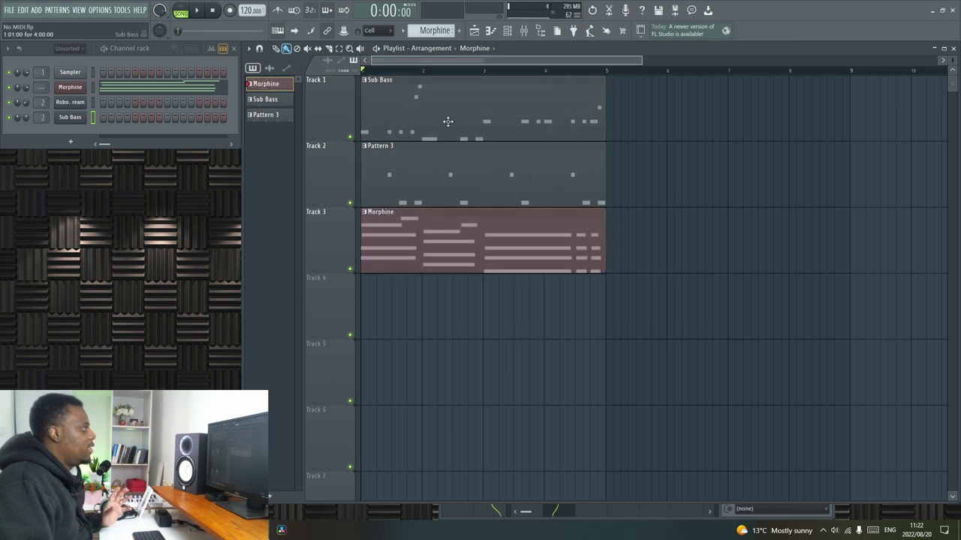
pyautogui.moveTo(640, 60); pyautogui.dragTo(488, 64)
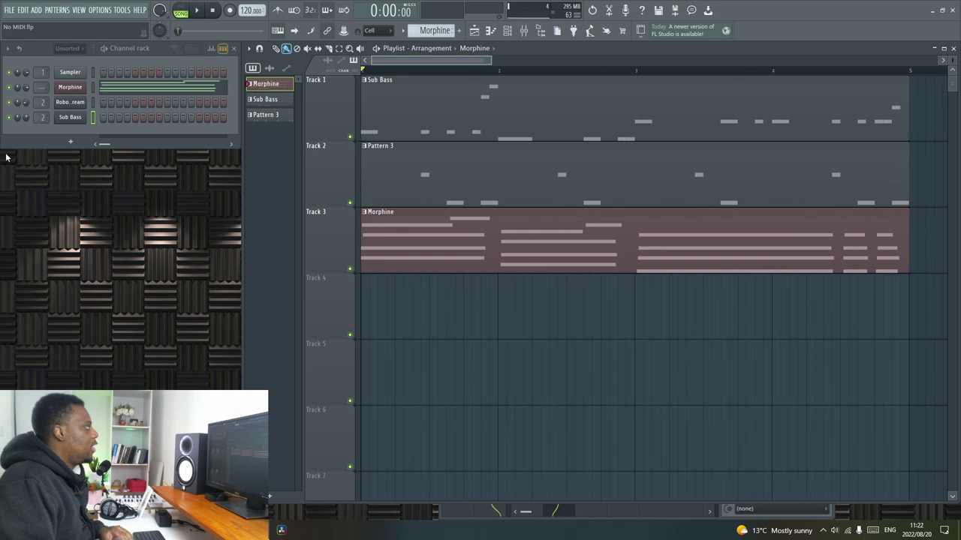
# Add a Toxic Biohazard channel and place a short C5 note at the start of bar 1 in its piano roll.
pyautogui.click(70, 141)
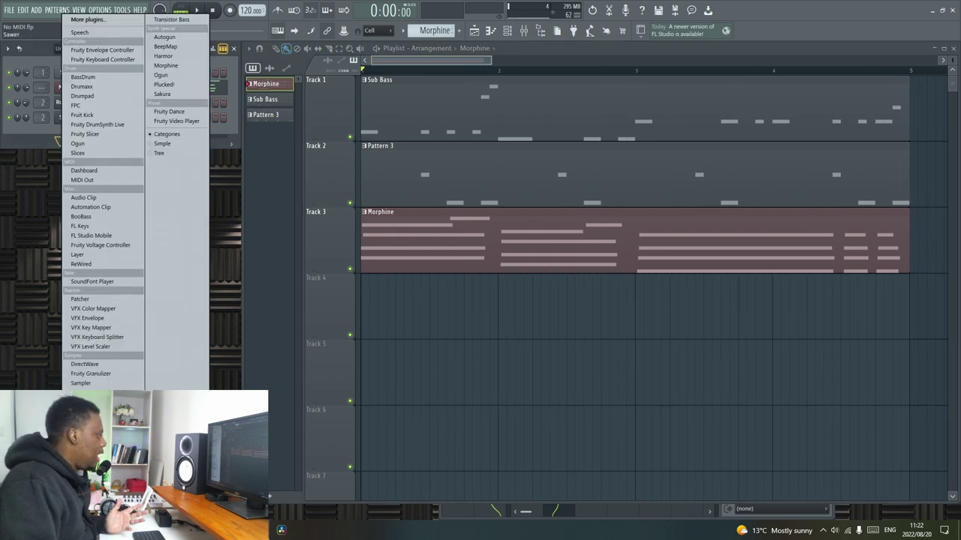
pyautogui.click(94, 496)
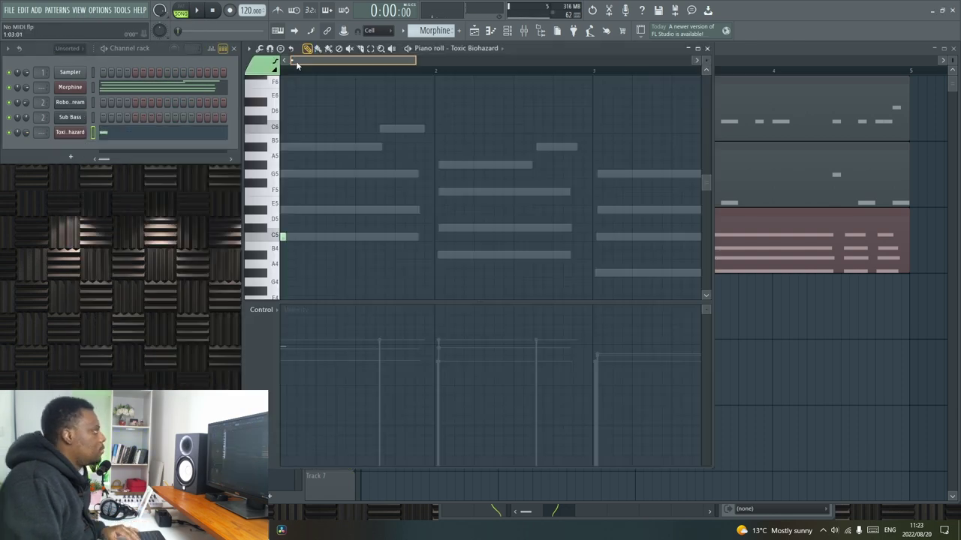
# Continue the Toxic Biohazard melody in bar 1 with short A#5 and G5 notes followed by three short C5 notes.
pyautogui.click(317, 148)
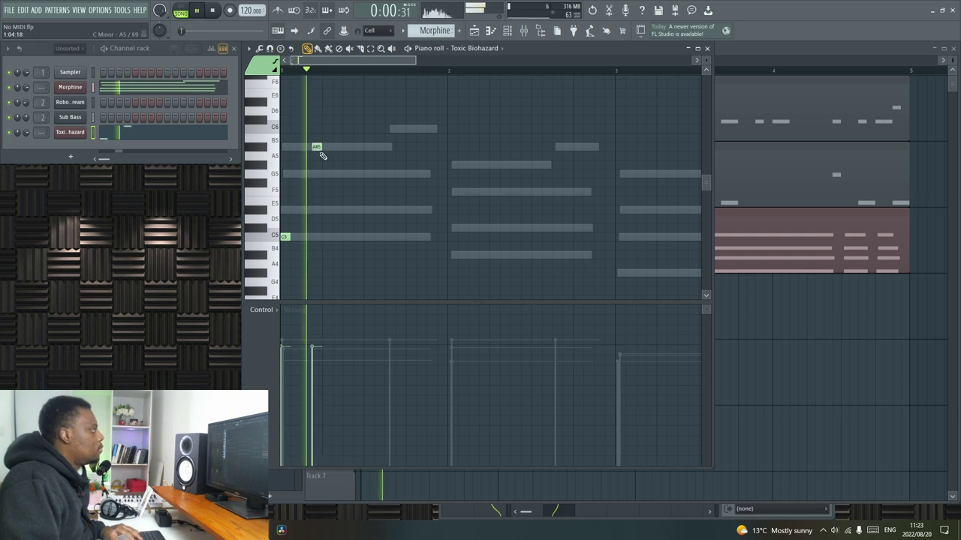
pyautogui.click(339, 175)
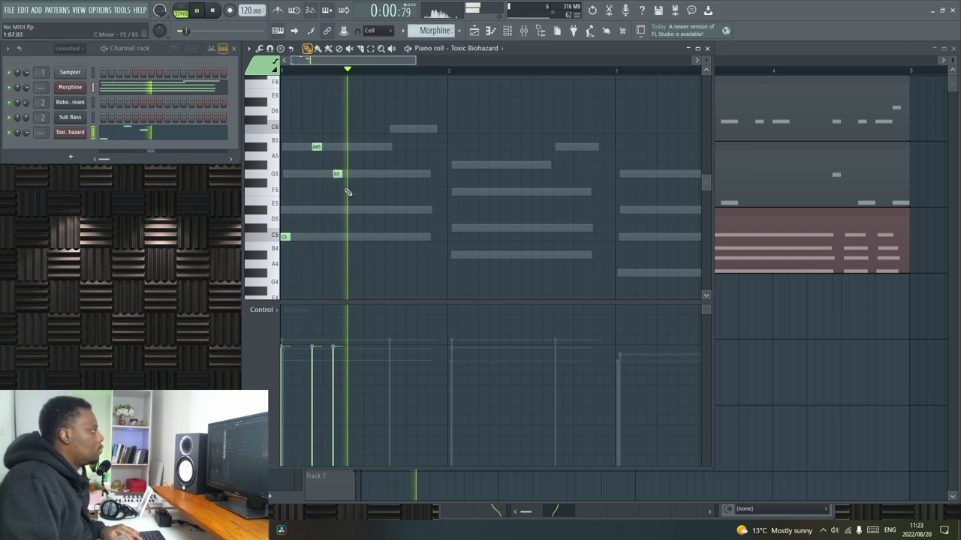
pyautogui.click(348, 238)
pyautogui.moveTo(346, 236); pyautogui.dragTo(357, 236)
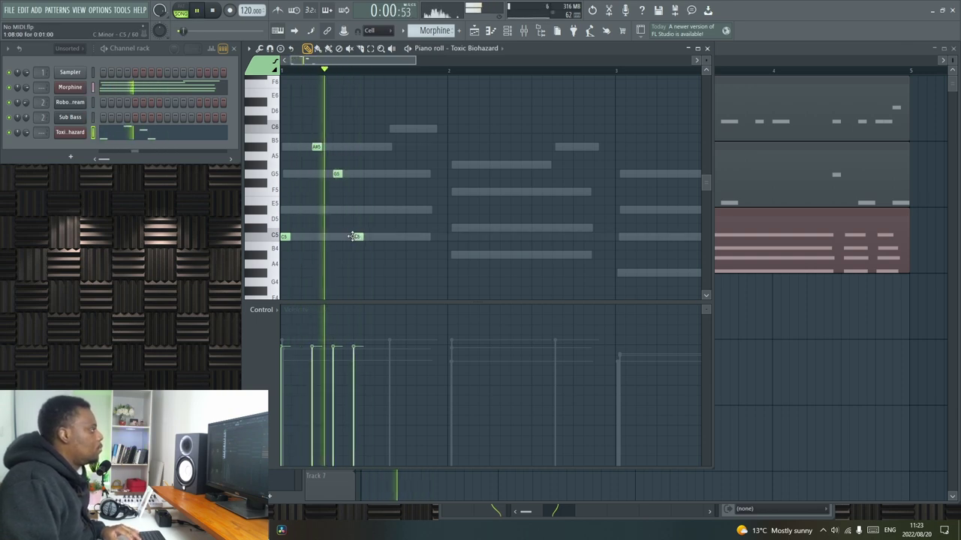
pyautogui.click(420, 237)
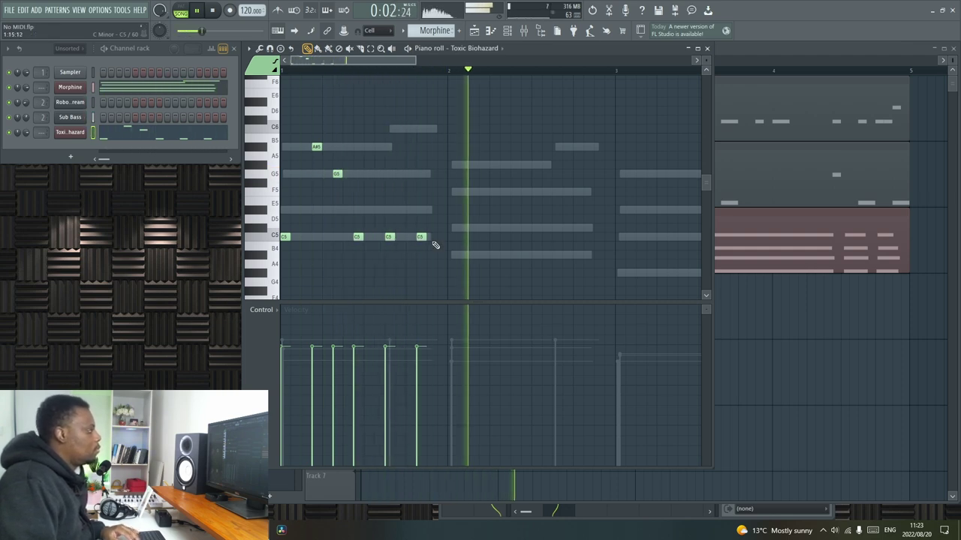
# Duplicate the bar 1 Toxic Biohazard melody into bar 2, and copy both bars into bars 3 and 4.
pyautogui.moveTo(437, 258); pyautogui.dragTo(287, 142)
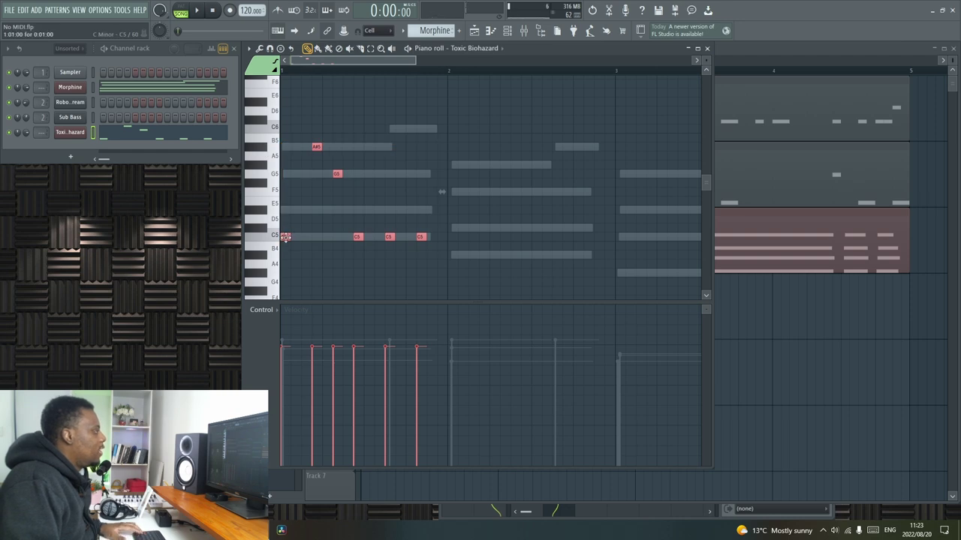
pyautogui.moveTo(286, 237); pyautogui.dragTo(452, 243)
pyautogui.scroll(-3, 370, 79)
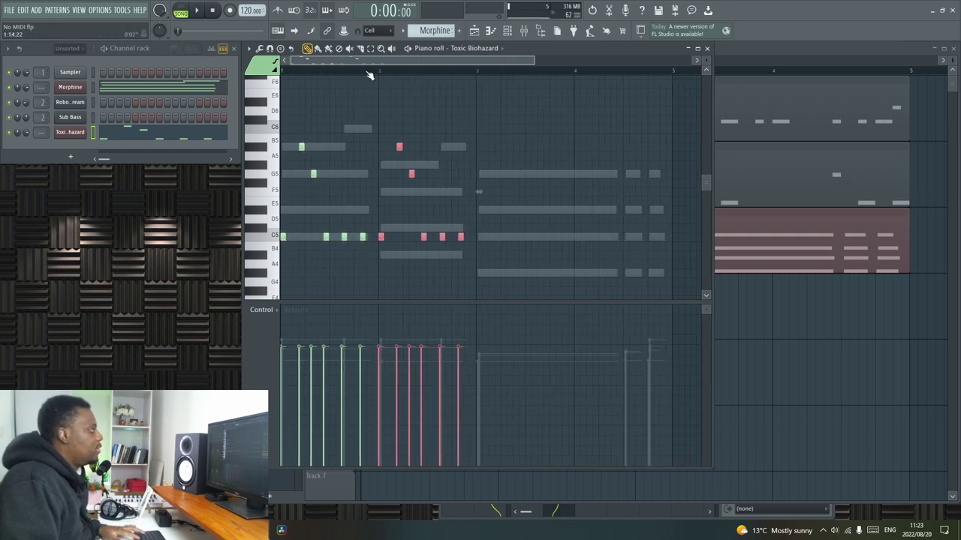
pyautogui.press('space')
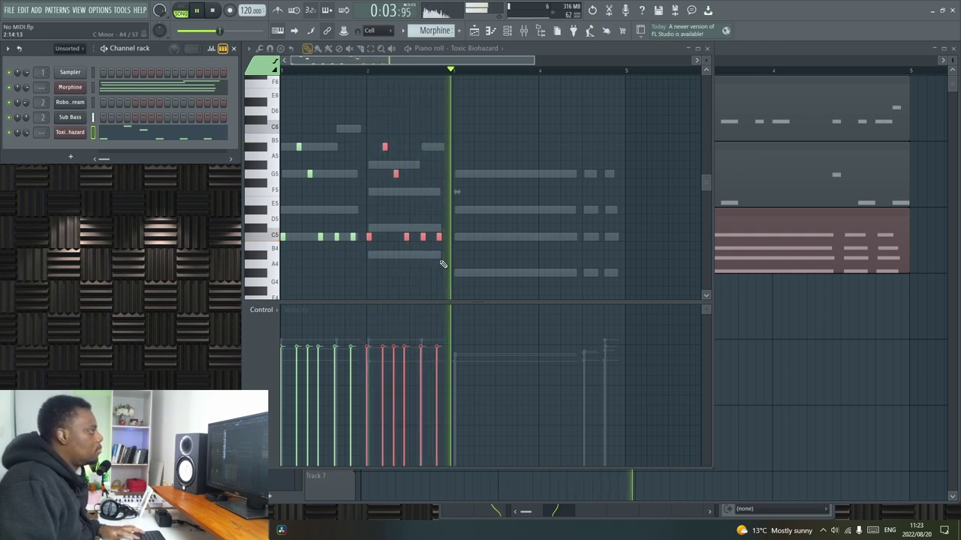
pyautogui.moveTo(455, 262); pyautogui.dragTo(277, 141)
pyautogui.moveTo(283, 237); pyautogui.dragTo(455, 237)
pyautogui.press('space')
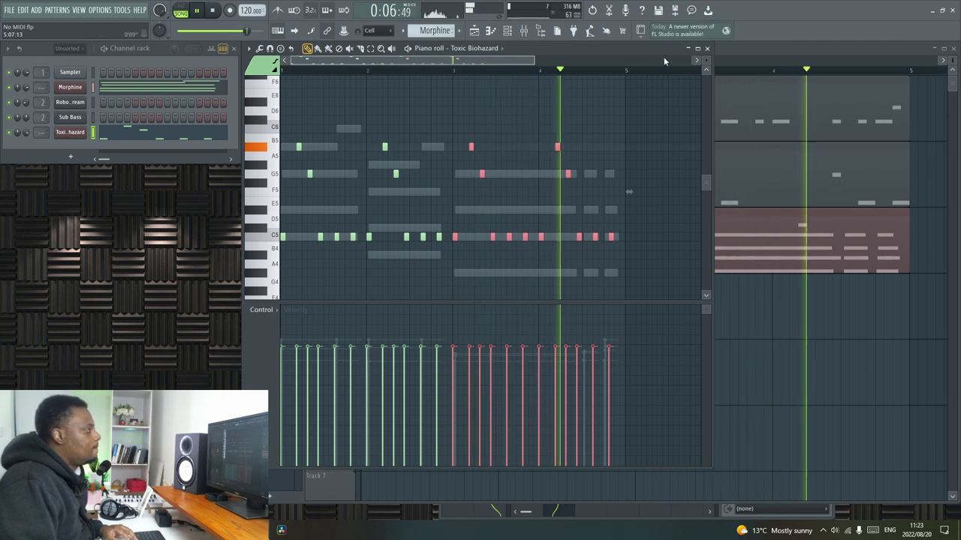
# Quantize the selected Toxic Biohazard notes, and close the piano roll to return to the playlist.
pyautogui.click(68, 132)
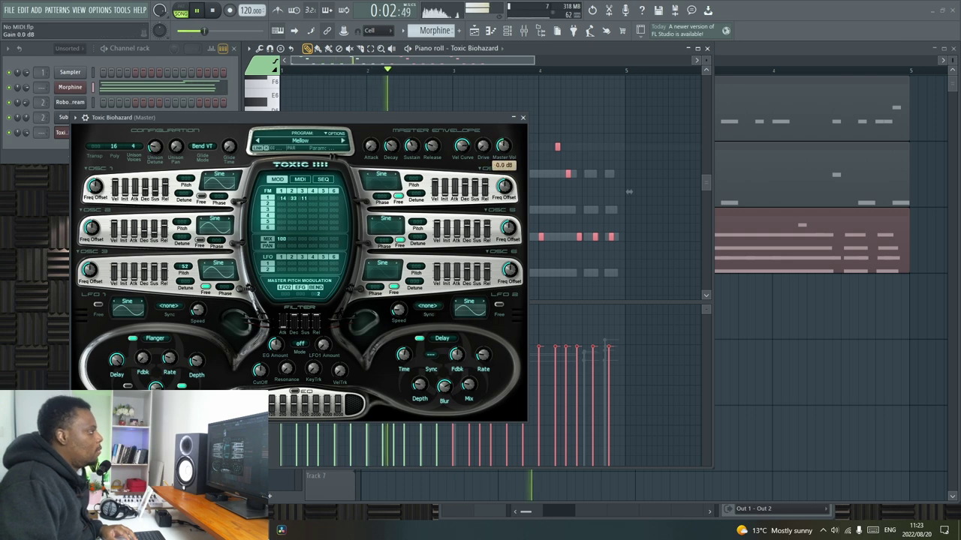
pyautogui.click(523, 118)
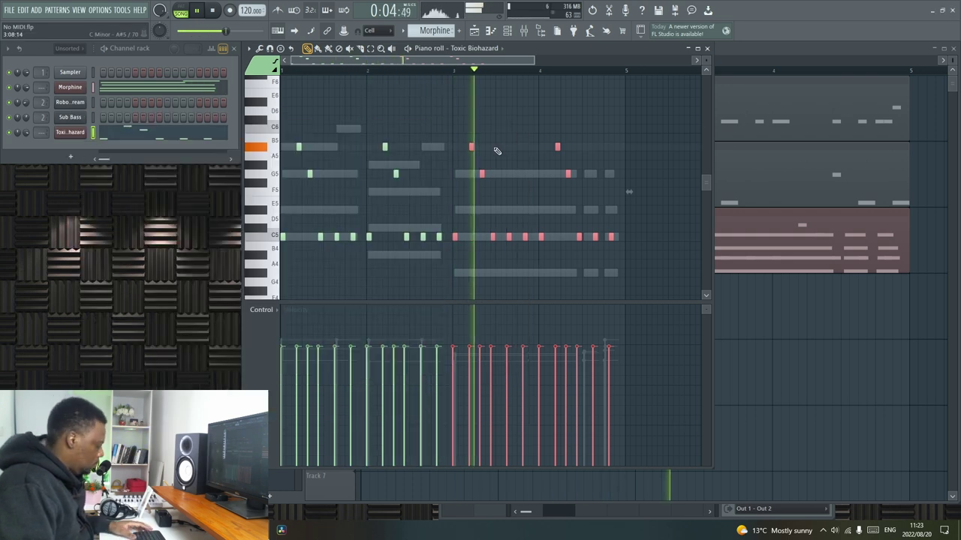
pyautogui.hotkey('alt', 'q')
pyautogui.press('Return')
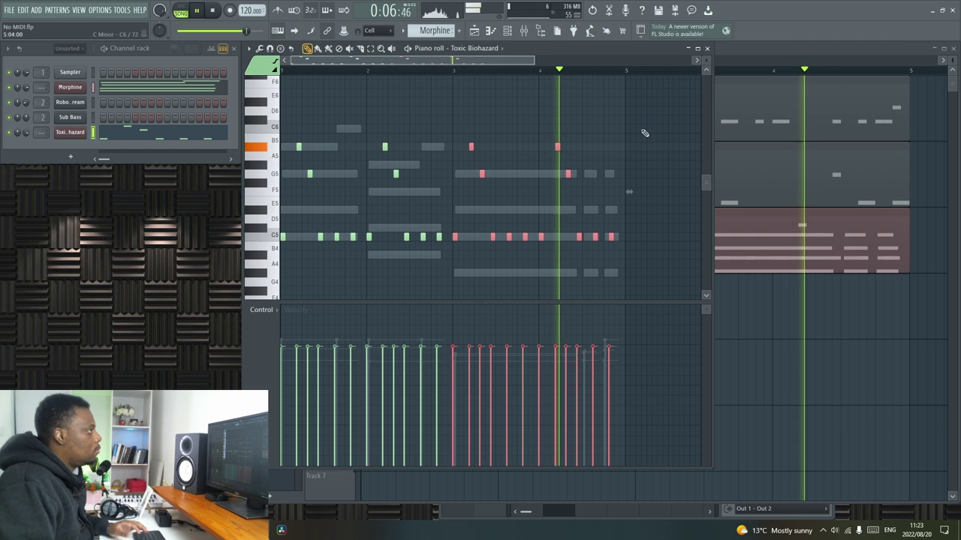
pyautogui.click(706, 49)
# Replace Toxic Biohazard's Flanger effect with Reverb, and set the reverb mix to 63%.
pyautogui.click(70, 133)
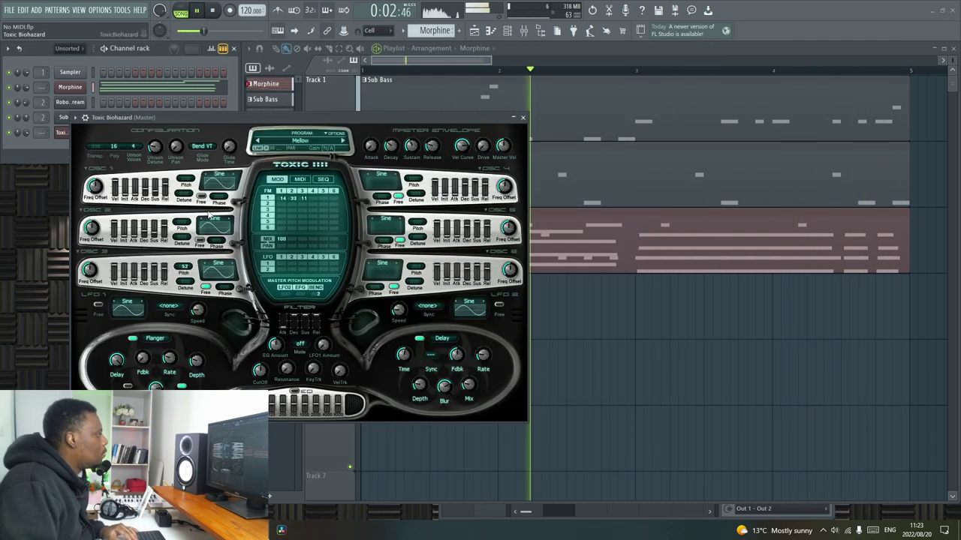
pyautogui.click(155, 336)
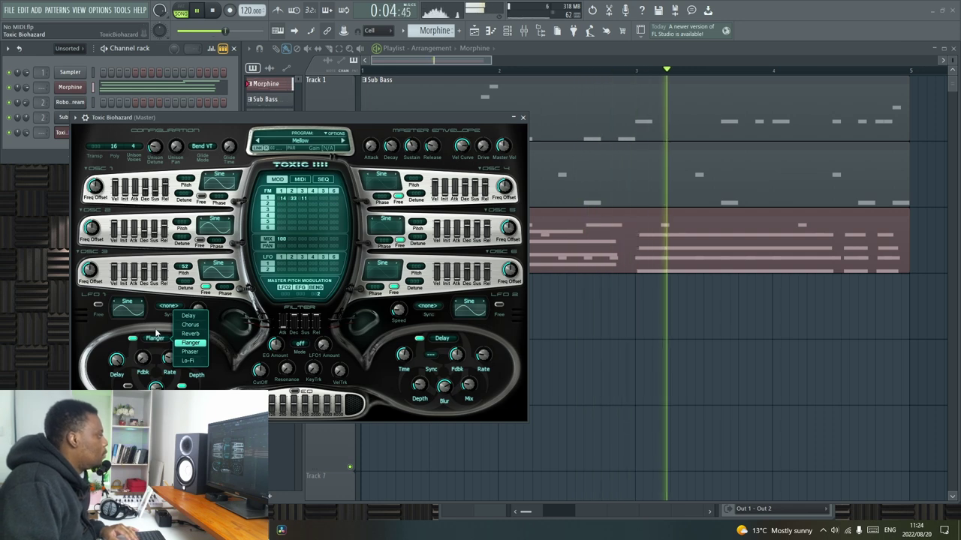
pyautogui.click(155, 331)
pyautogui.click(155, 338)
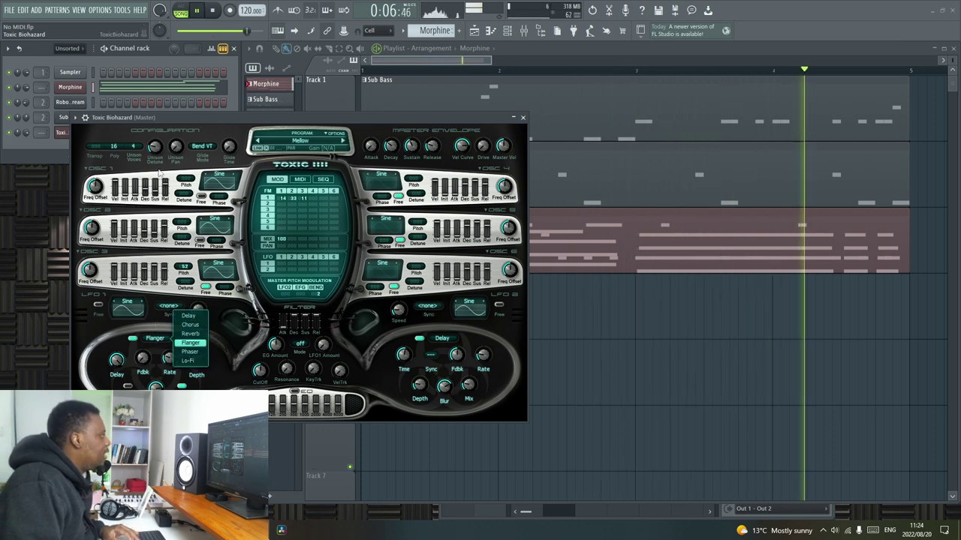
pyautogui.click(200, 116)
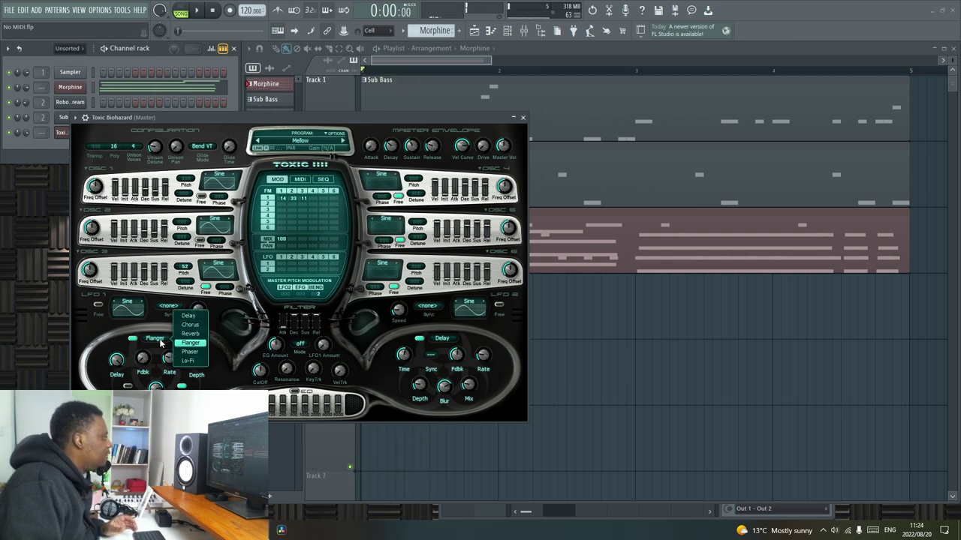
pyautogui.click(190, 334)
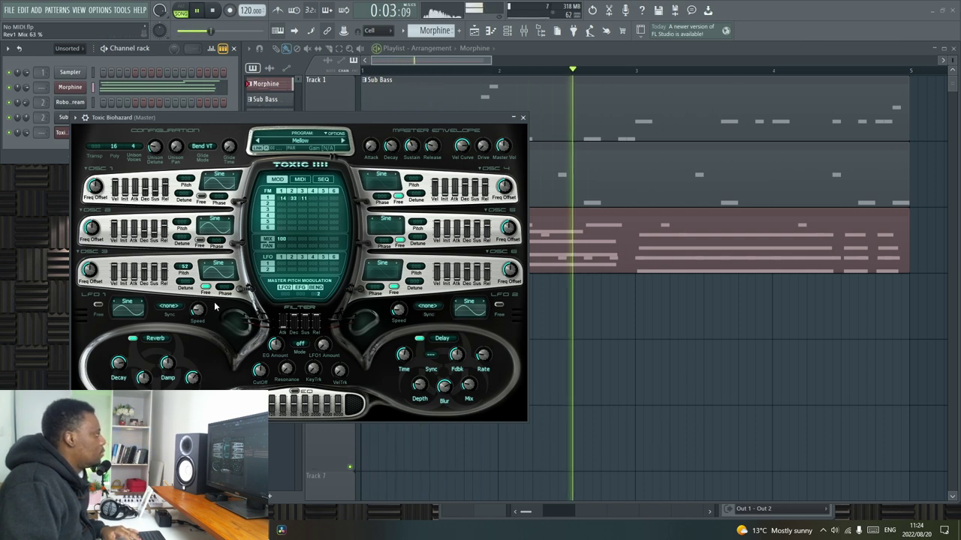
pyautogui.click(522, 117)
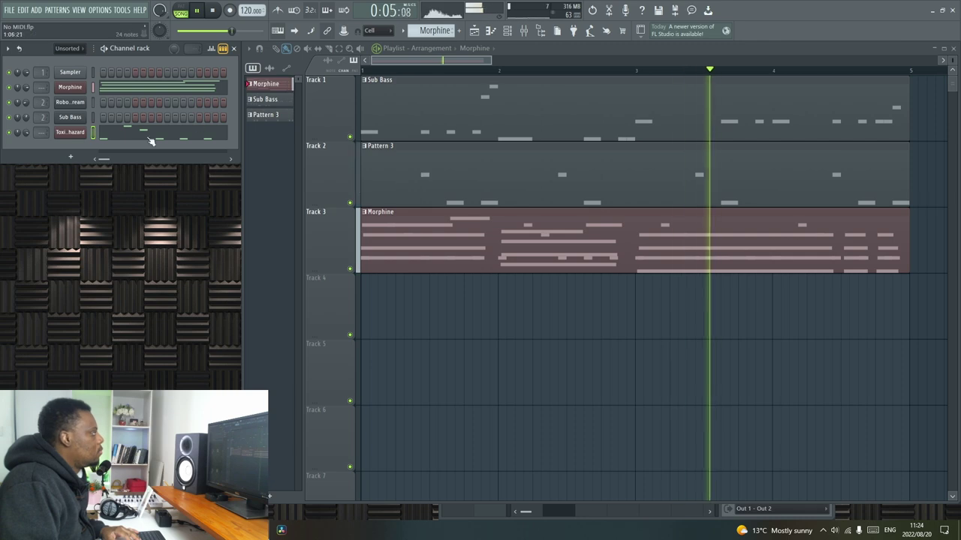
# Set Toxic Biohazard's reverb mix to 56%, and close the plugin window.
pyautogui.click(79, 133)
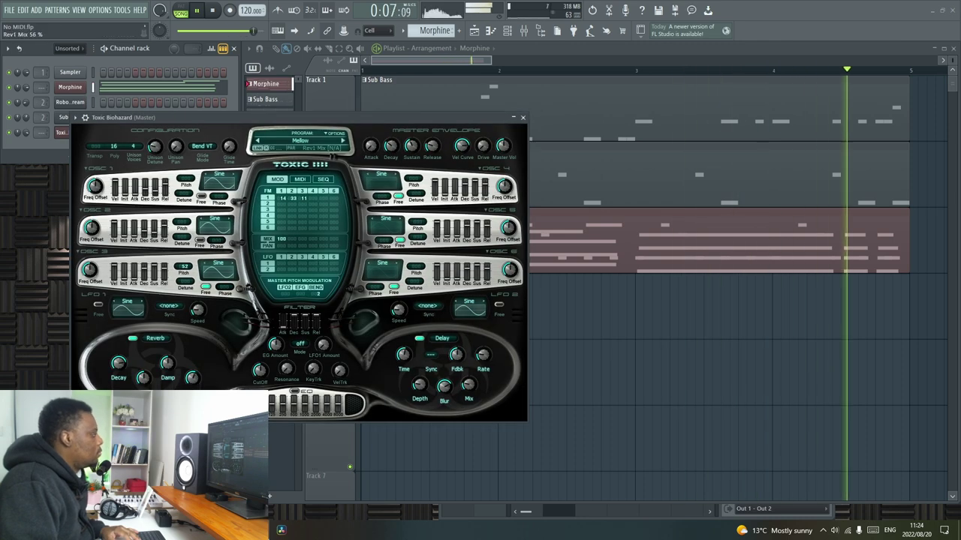
pyautogui.click(523, 118)
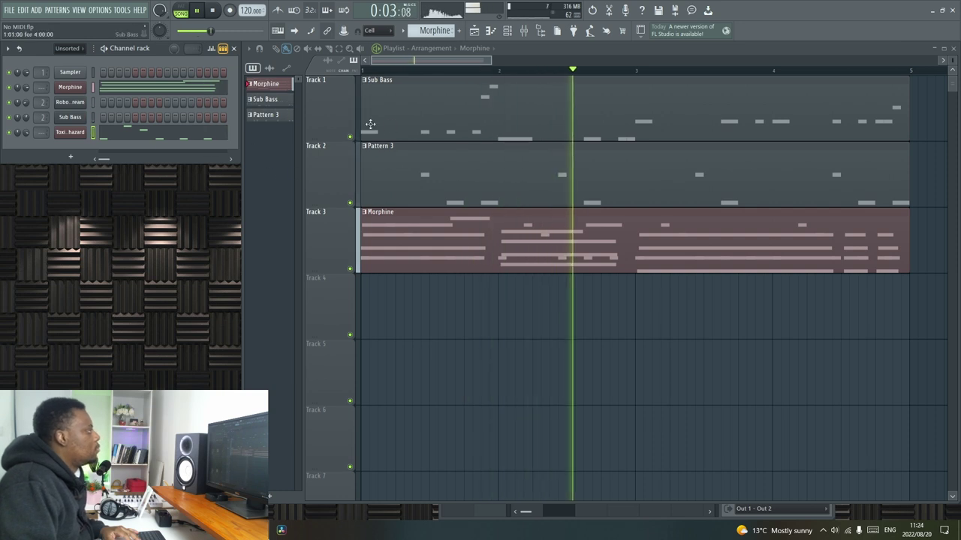
pyautogui.scroll(-2, 446, 76)
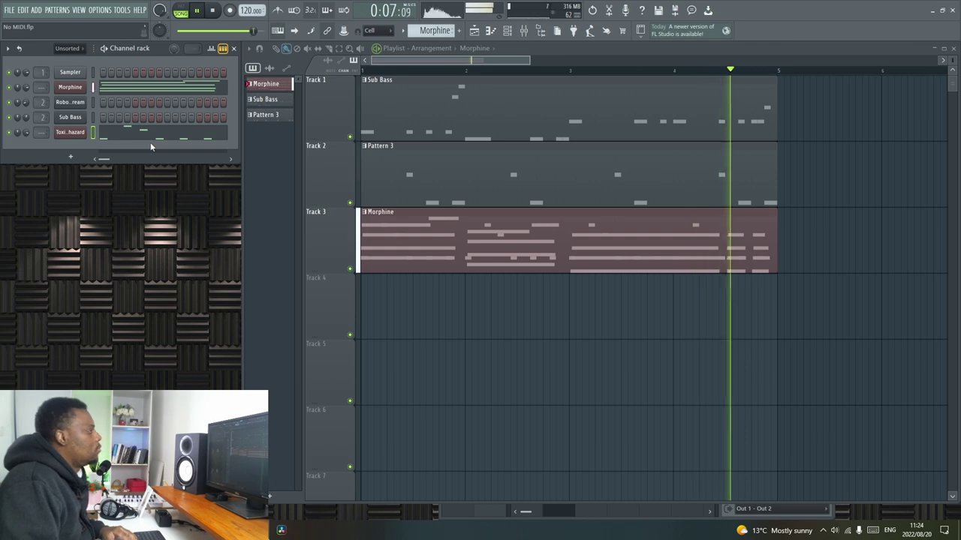
pyautogui.scroll(-1, 404, 78)
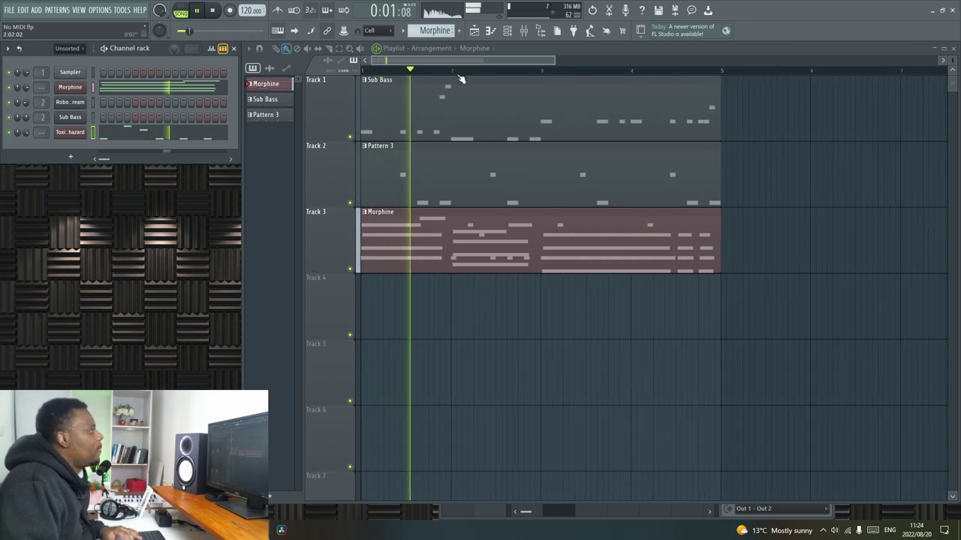
pyautogui.press('space')
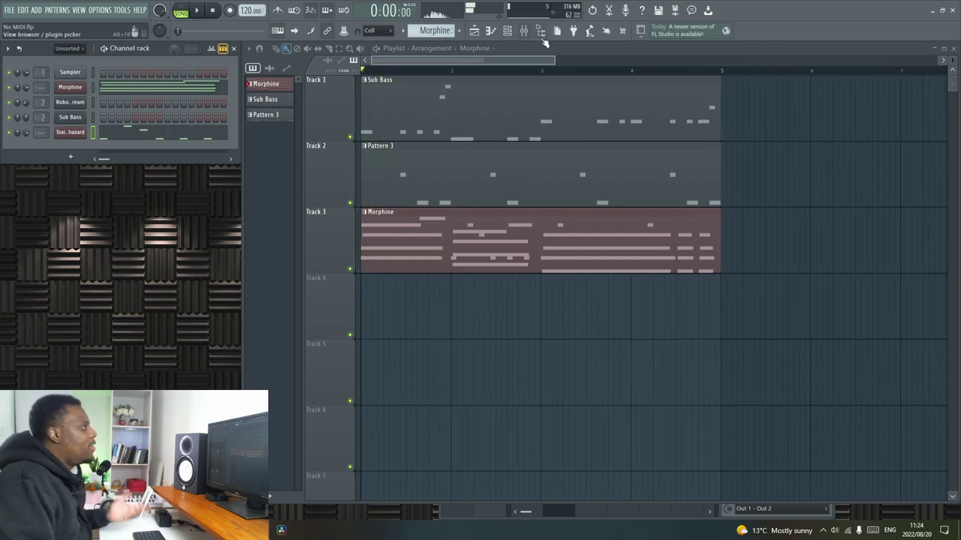
# Place the Clap (7) sample from the house sample pack on beats 2 and 4 of bars 1 to 4 on Track 4.
pyautogui.click(544, 34)
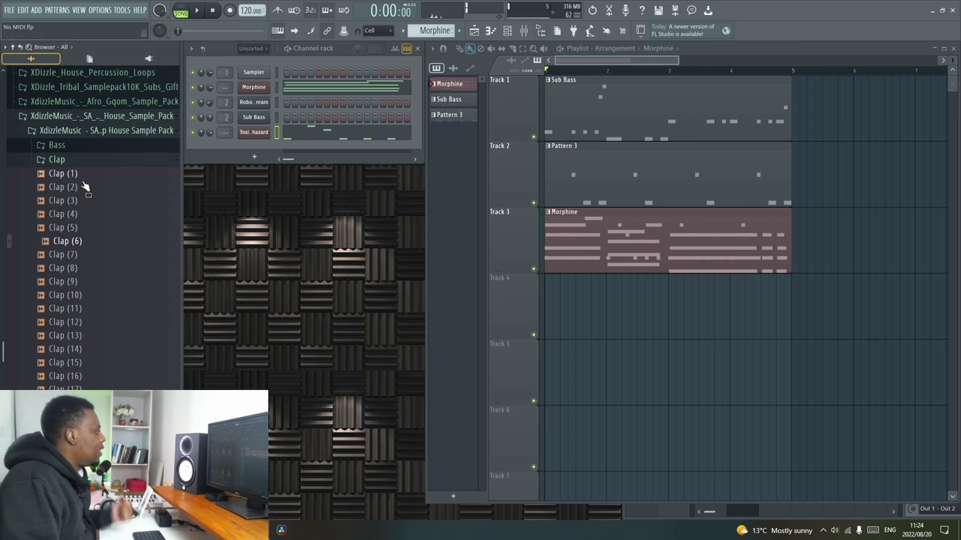
pyautogui.doubleClick(708, 51)
pyautogui.click(372, 47)
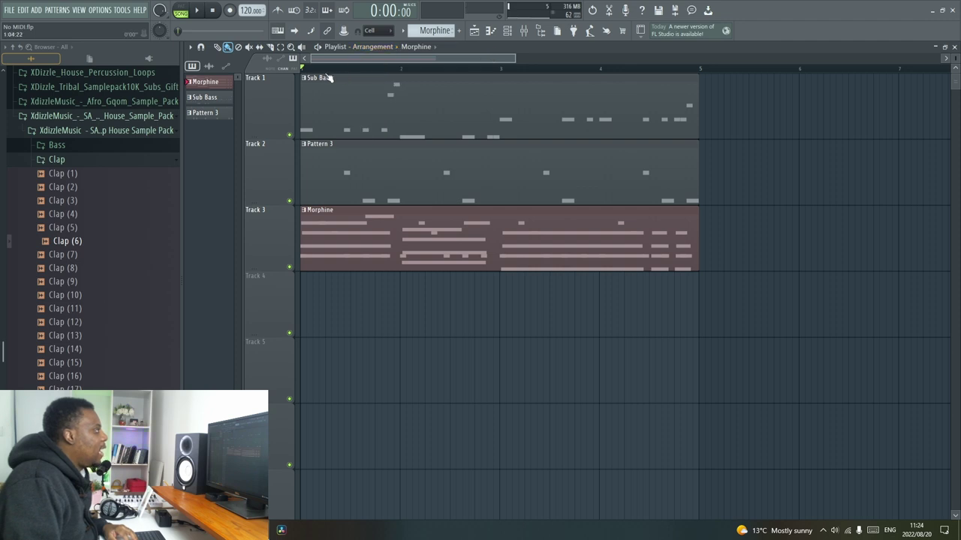
pyautogui.scroll(2, 331, 74)
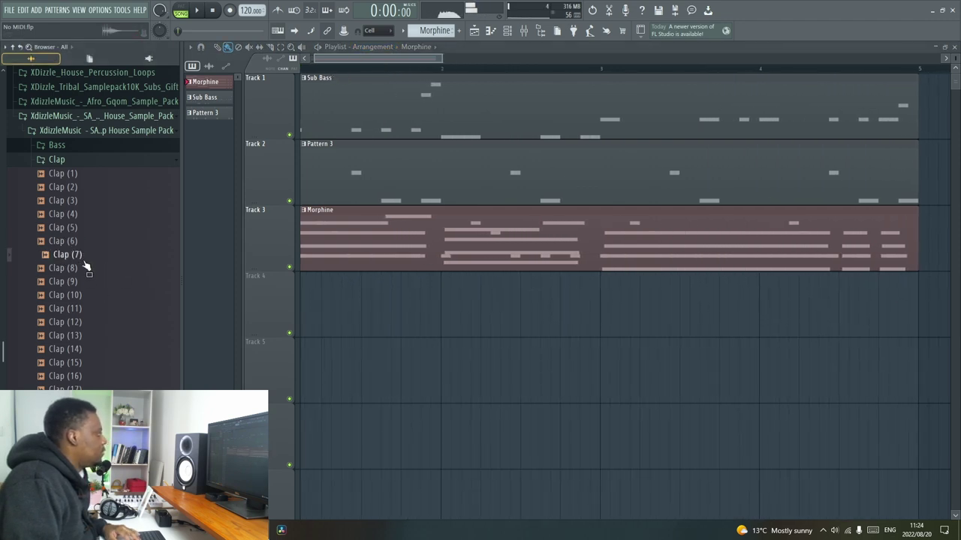
pyautogui.moveTo(325, 298); pyautogui.dragTo(319, 300)
pyautogui.scroll(2, 316, 73)
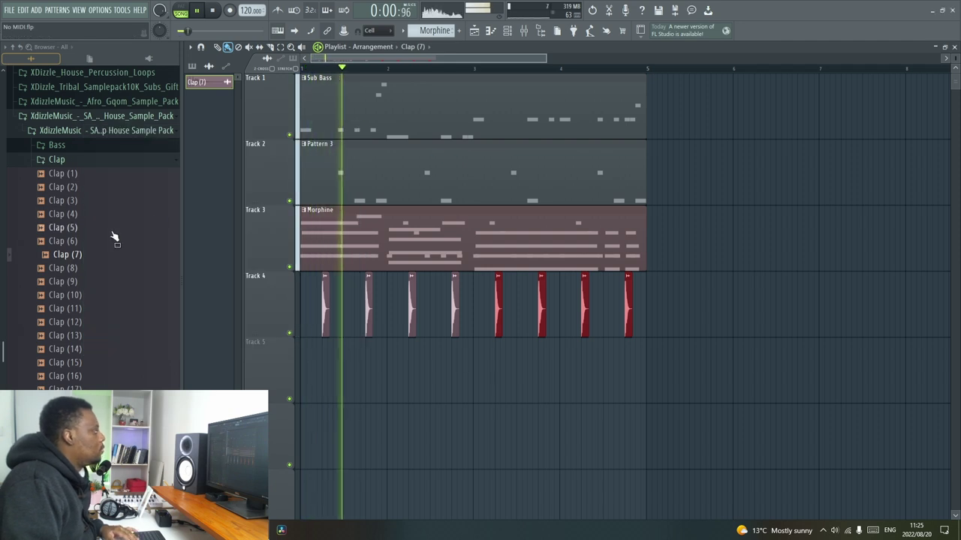
# Create Pattern 4 with Hi-Hat (33) on steps 3, 7, 11 and 15 at 61% volume, and repeat it across bars 1 to 4 of Track 5.
pyautogui.click(68, 335)
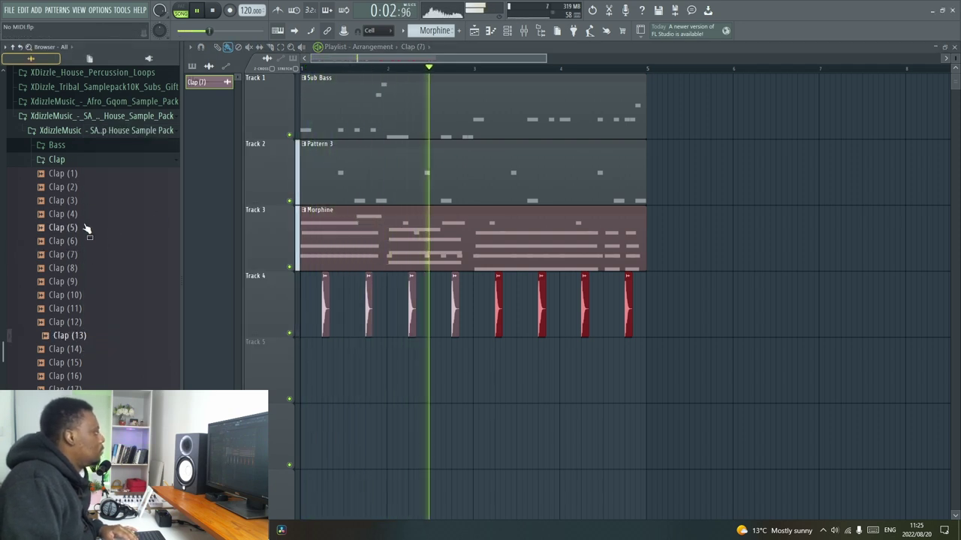
pyautogui.scroll(-1, 419, 226)
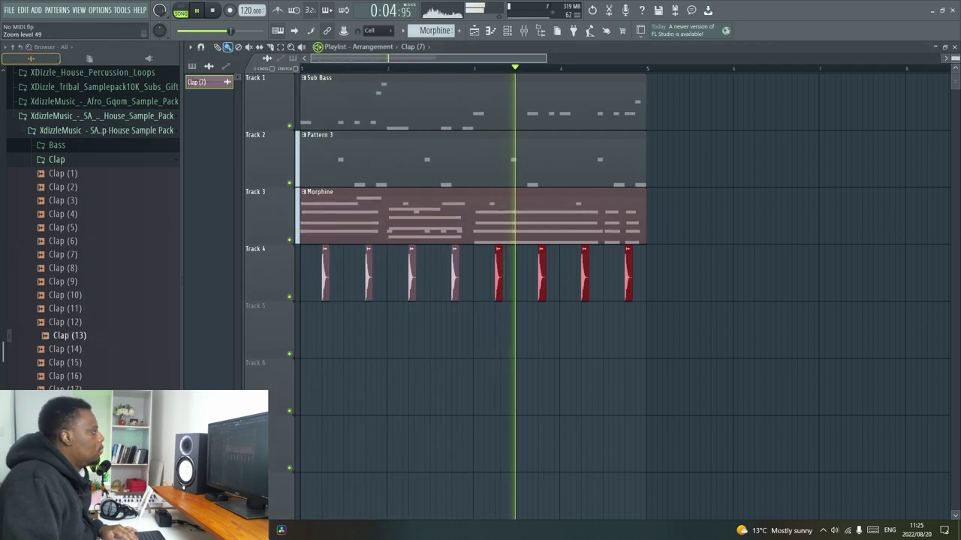
pyautogui.click(72, 161)
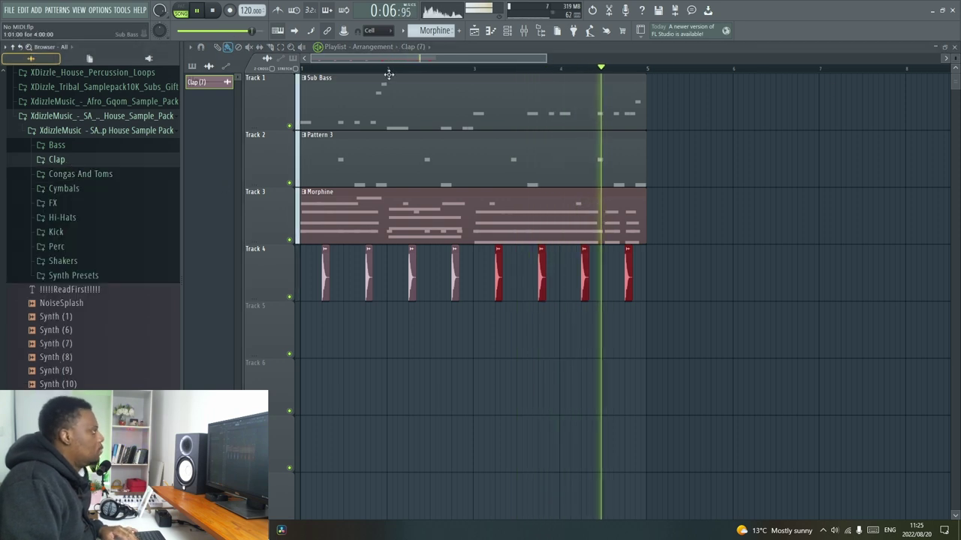
pyautogui.press('space')
pyautogui.click(507, 31)
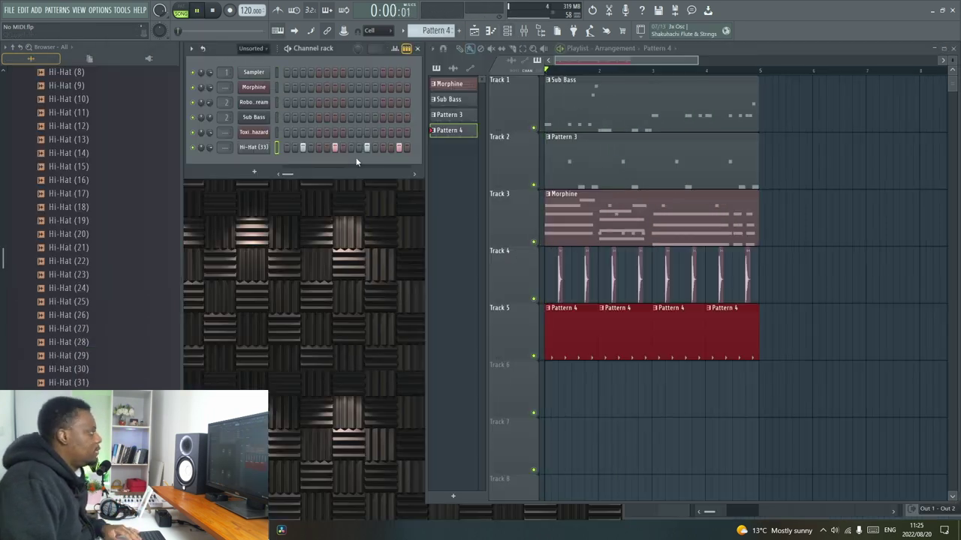
pyautogui.press('space')
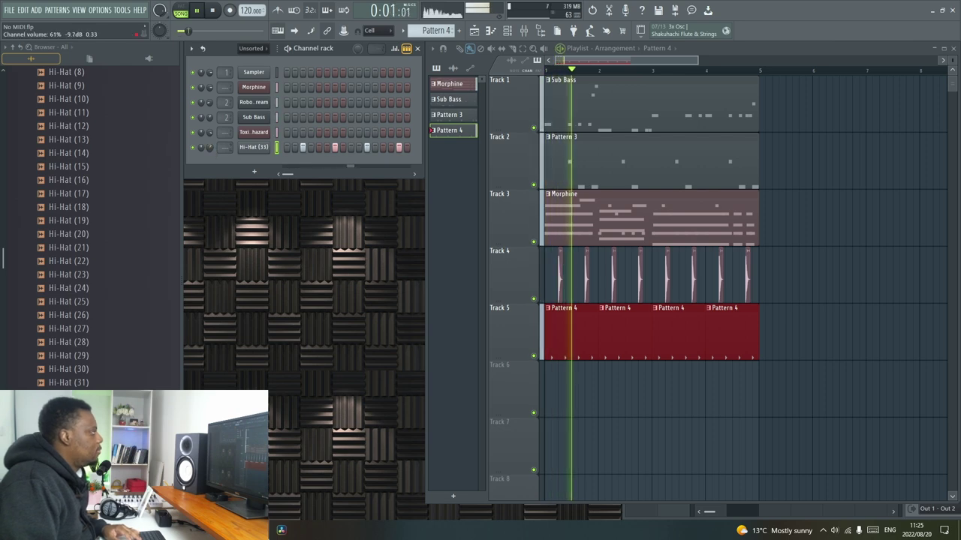
# Add a Hi-Hat (80) channel to Pattern 4 on steps 3, 7, 11 and 15, panned 19% right with 61% volume.
pyautogui.scroll(-4, 118, 235)
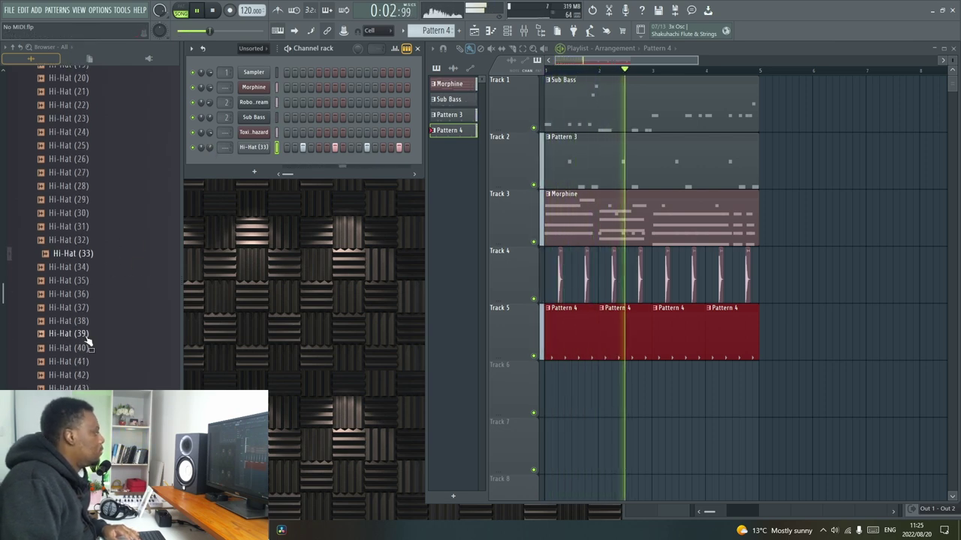
pyautogui.click(85, 330)
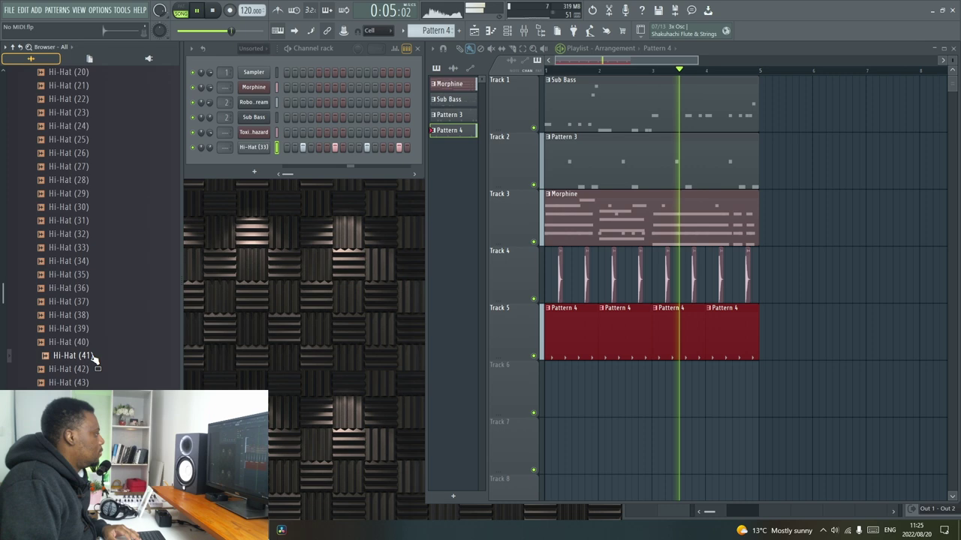
pyautogui.scroll(-6, 90, 330)
pyautogui.click(85, 305)
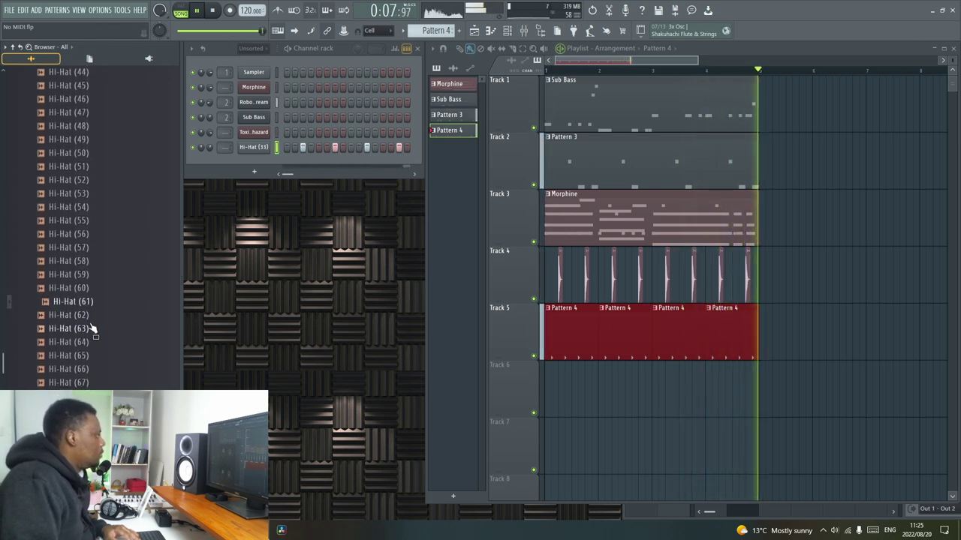
pyautogui.click(94, 328)
pyautogui.scroll(-5, 79, 345)
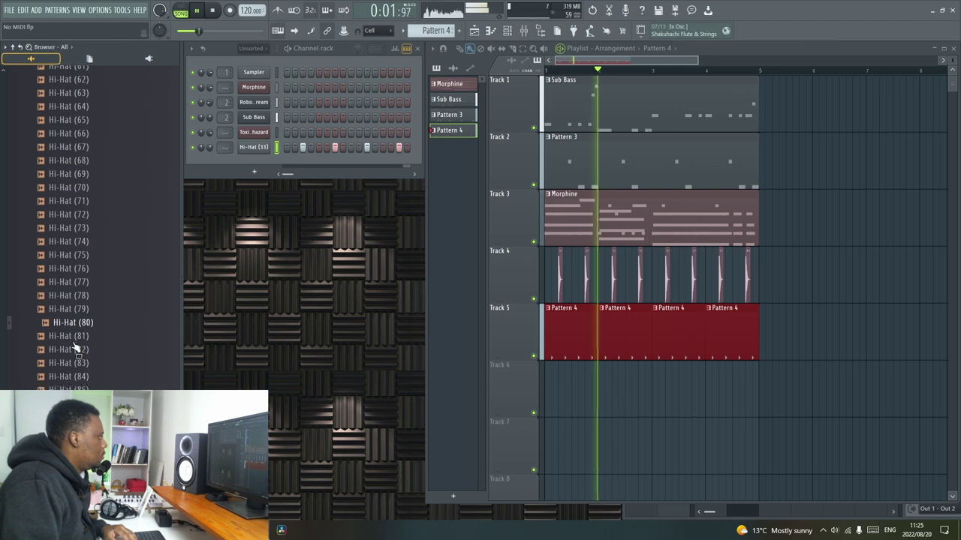
pyautogui.moveTo(84, 315); pyautogui.dragTo(295, 161)
pyautogui.press('space')
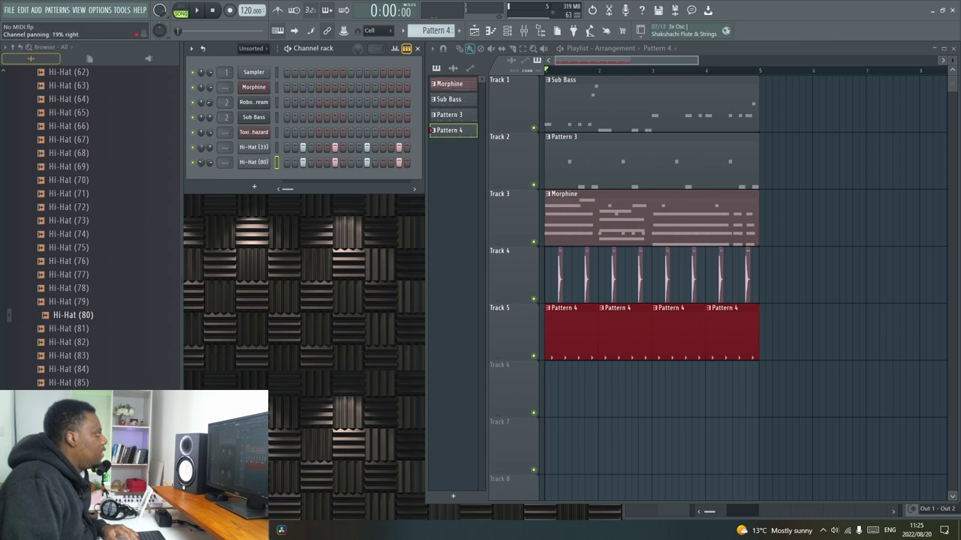
pyautogui.moveTo(209, 163); pyautogui.dragTo(210, 178)
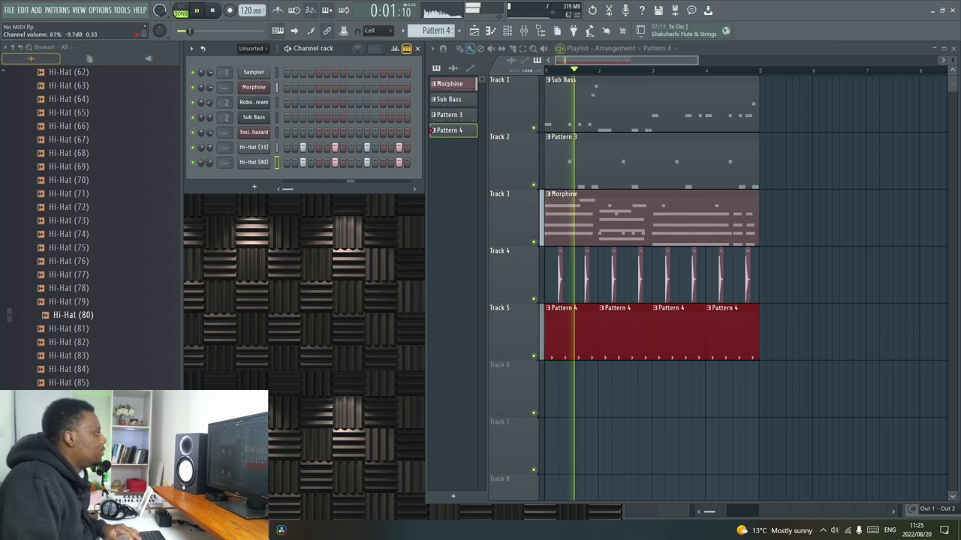
# Add a Hi-Hat (84) channel to Pattern 4, and fill all 16 of its steps.
pyautogui.click(76, 371)
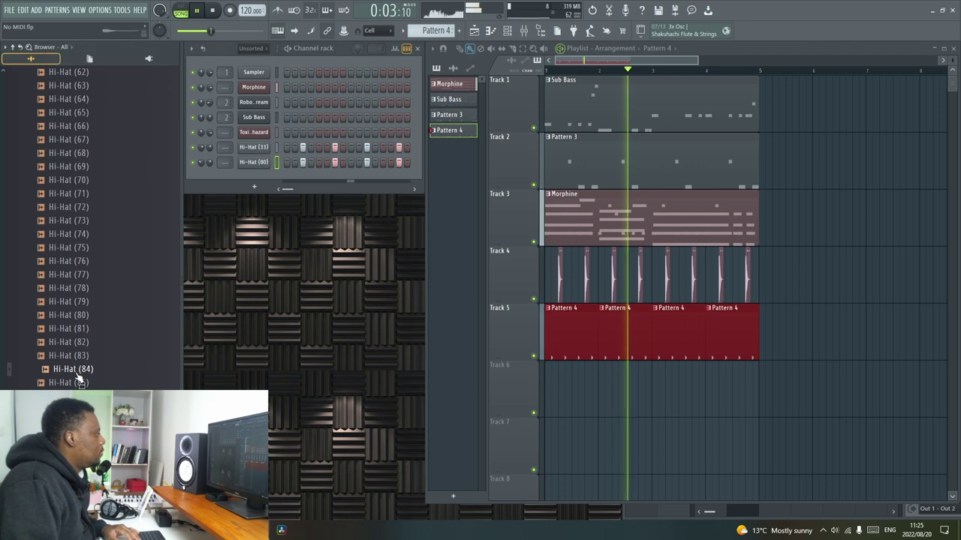
pyautogui.scroll(-4, 90, 345)
pyautogui.click(99, 306)
pyautogui.moveTo(76, 213); pyautogui.dragTo(270, 179)
pyautogui.press('space')
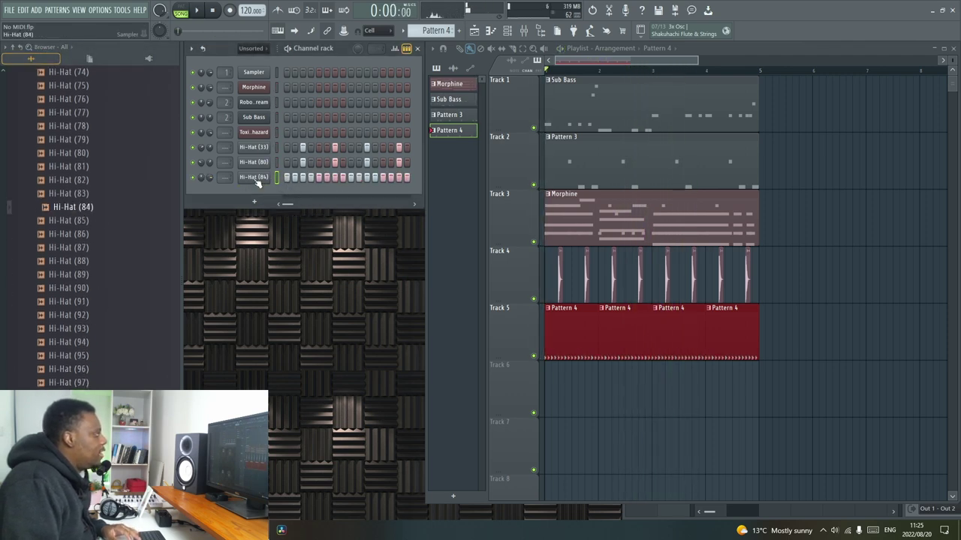
# Lower the volume of the Hi-Hat (84) channel while listening to the arrangement.
pyautogui.moveTo(210, 177); pyautogui.dragTo(210, 193)
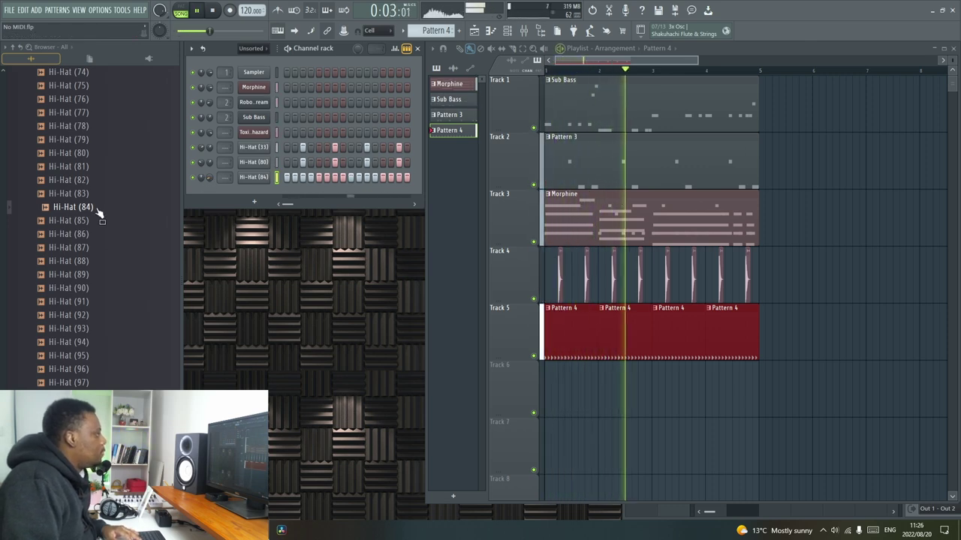
pyautogui.scroll(5, 78, 223)
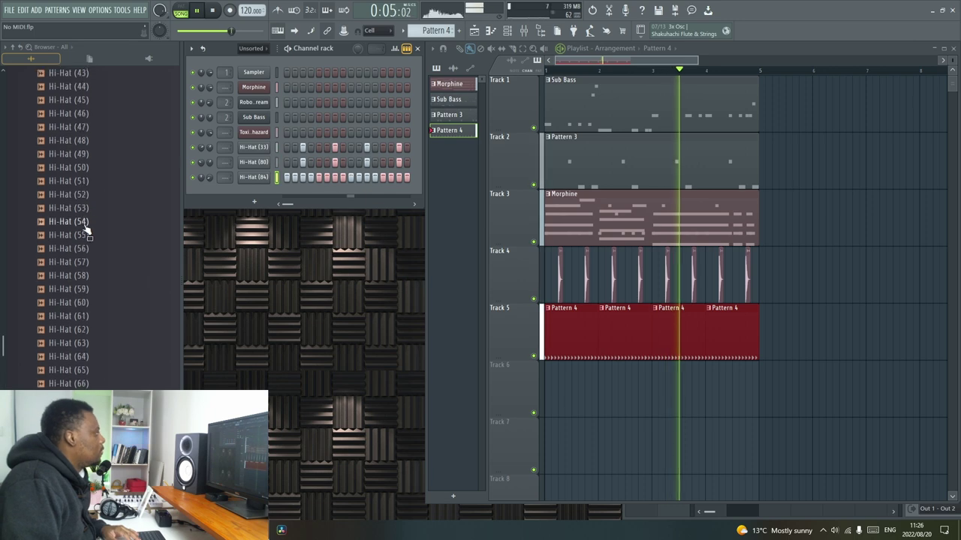
pyautogui.scroll(6, 83, 229)
pyautogui.press('space')
# Place Cymbal (8) from the house sample pack on Track 6 just past the middle of bars 1 and 3, at 28% volume.
pyautogui.scroll(18, 84, 232)
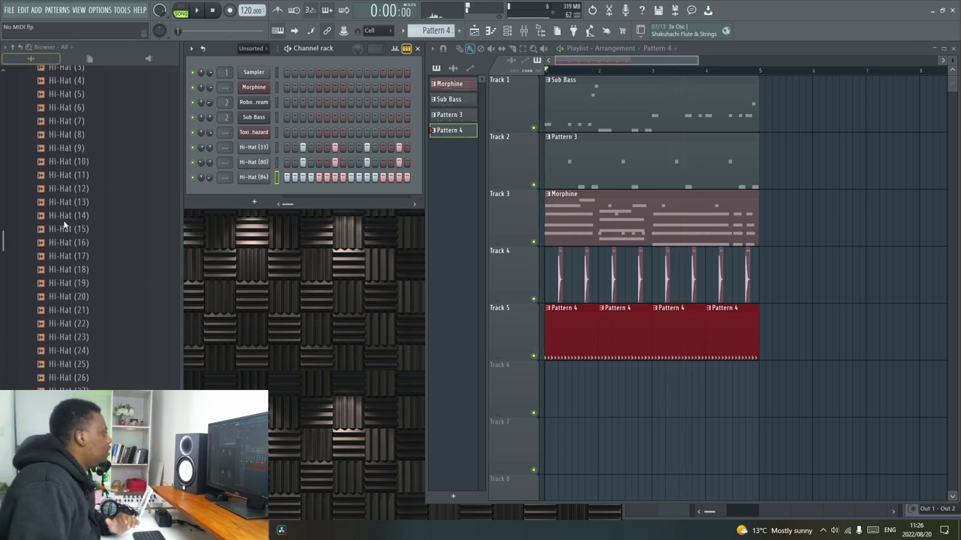
pyautogui.click(71, 340)
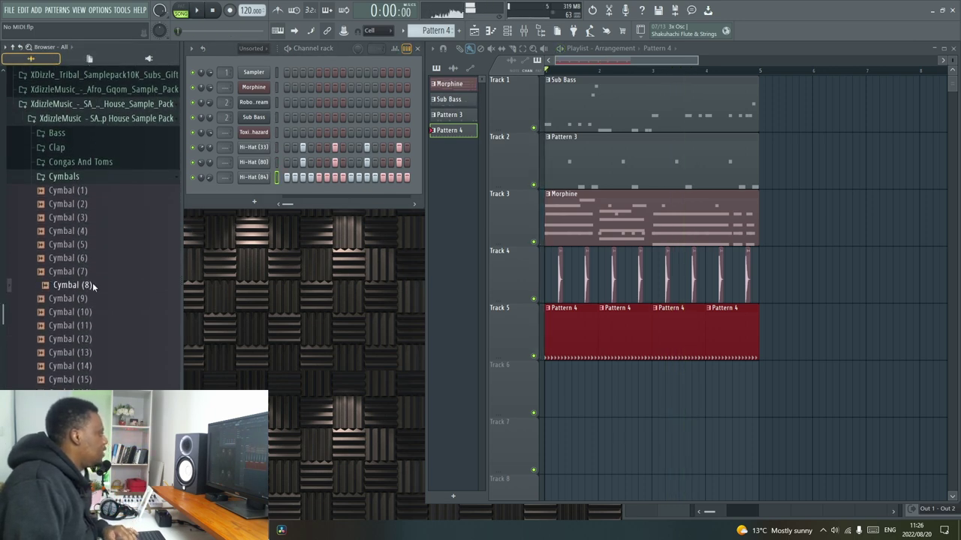
pyautogui.moveTo(560, 377); pyautogui.dragTo(579, 383)
pyautogui.press('space')
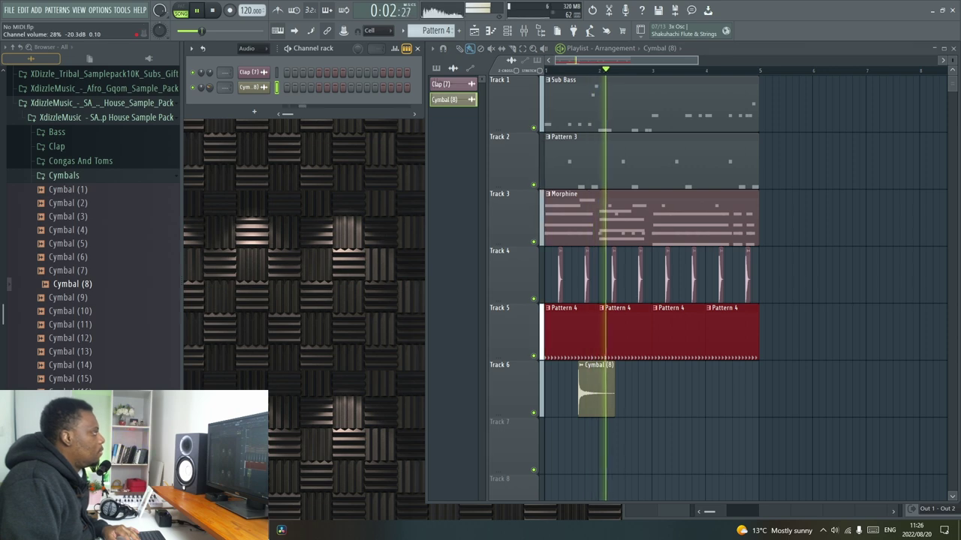
pyautogui.click(689, 387)
# Place the Cymbal (14) sample at the start of bar 1 on Track 7, with its channel volume at 18%.
pyautogui.click(71, 365)
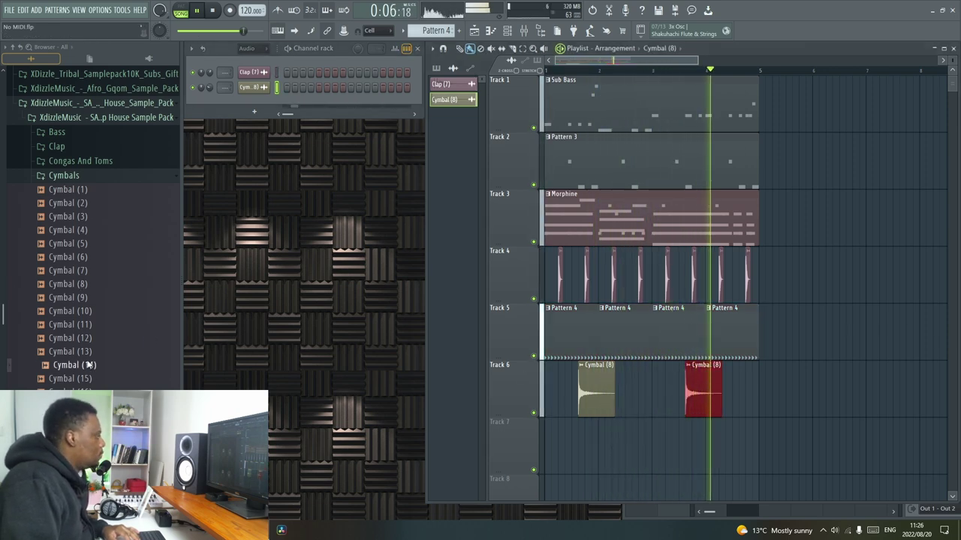
pyautogui.press('space')
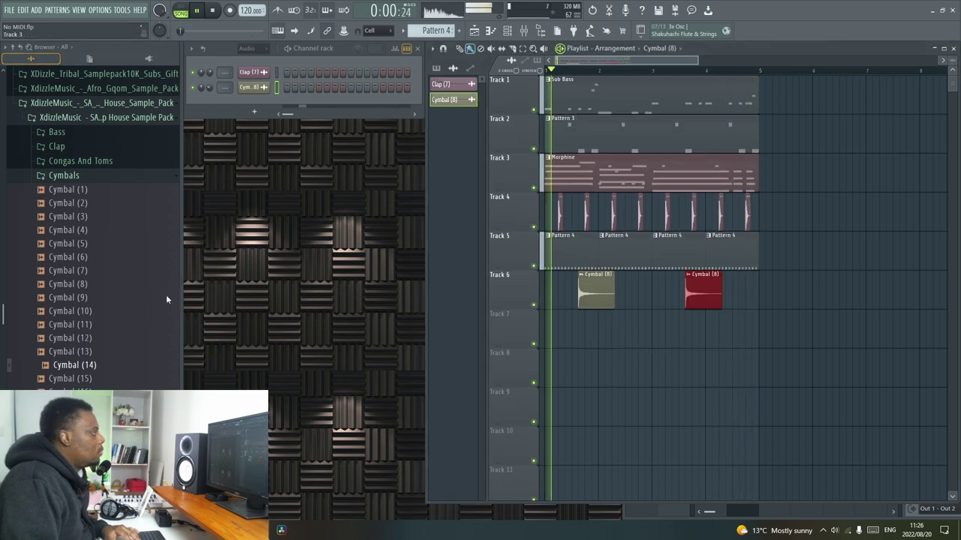
pyautogui.moveTo(71, 364); pyautogui.dragTo(538, 330)
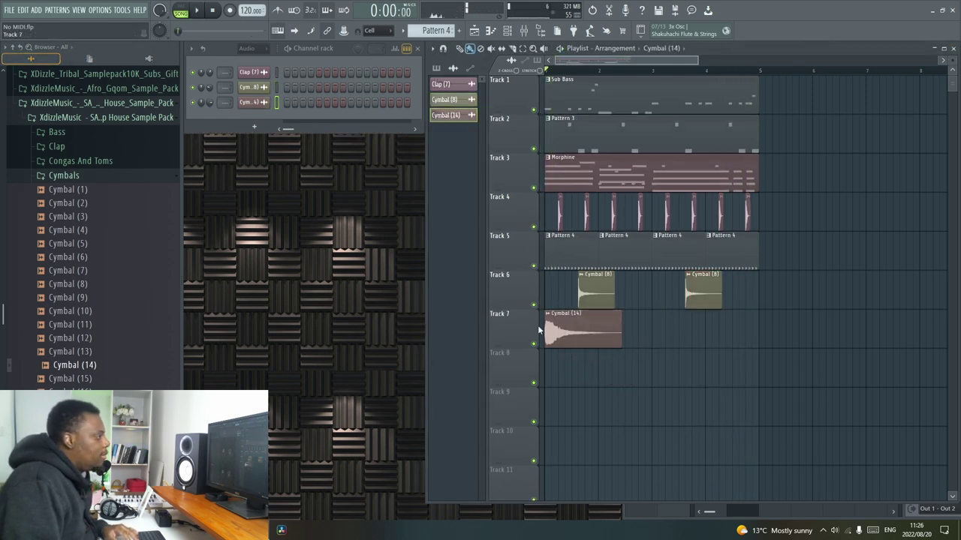
pyautogui.doubleClick(562, 325)
pyautogui.press('space')
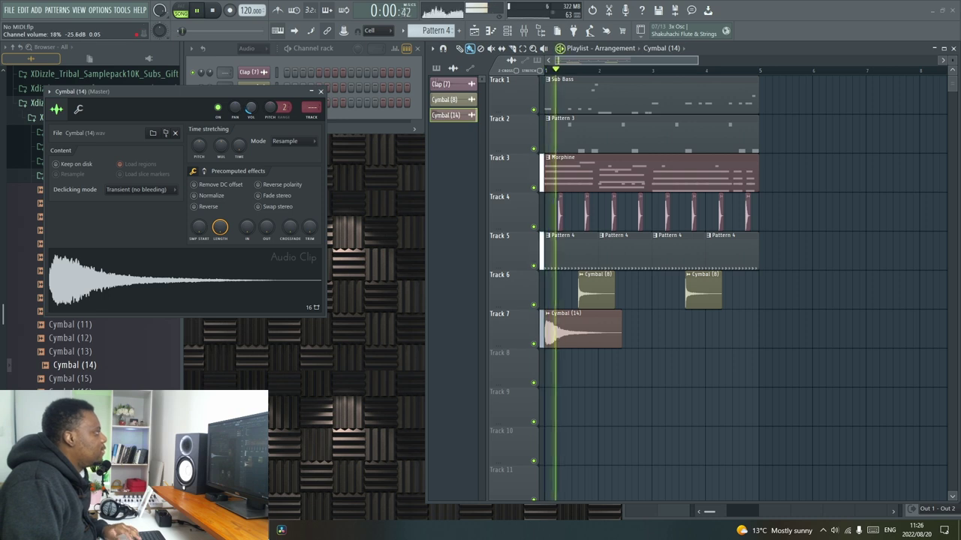
pyautogui.click(320, 91)
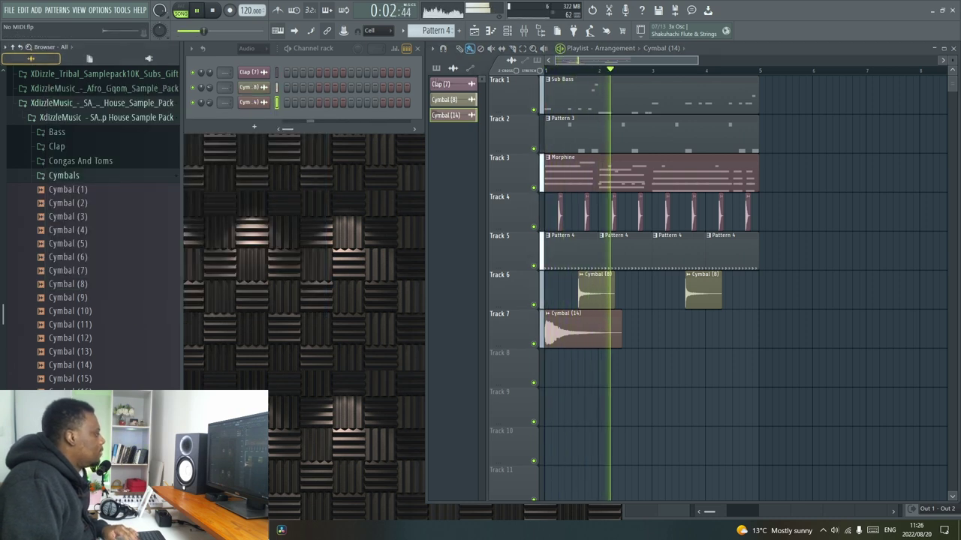
# Place the Cymbal (17) sample on beat 4 of bar 2 on Track 8 and trim the silence from its tail.
pyautogui.scroll(-4, 90, 248)
pyautogui.click(74, 245)
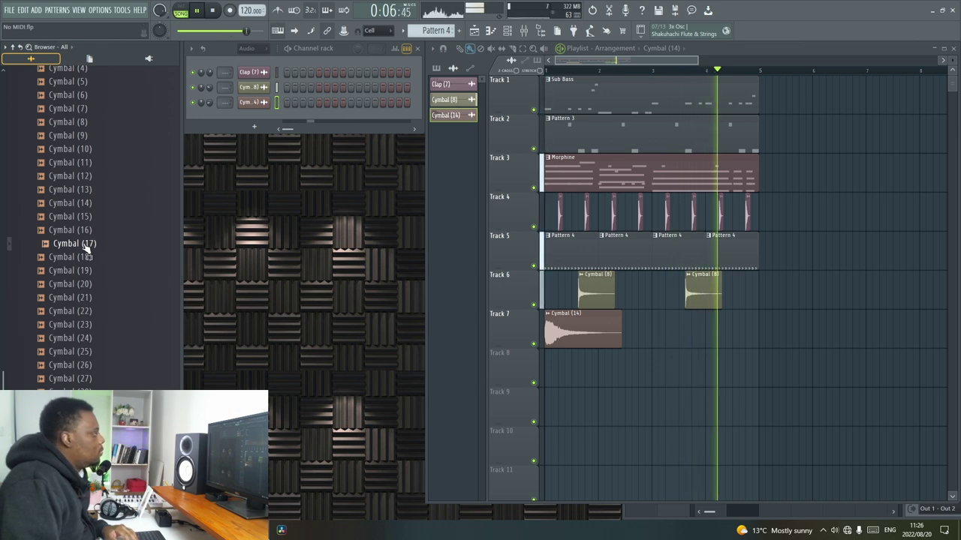
pyautogui.moveTo(85, 251); pyautogui.dragTo(644, 353)
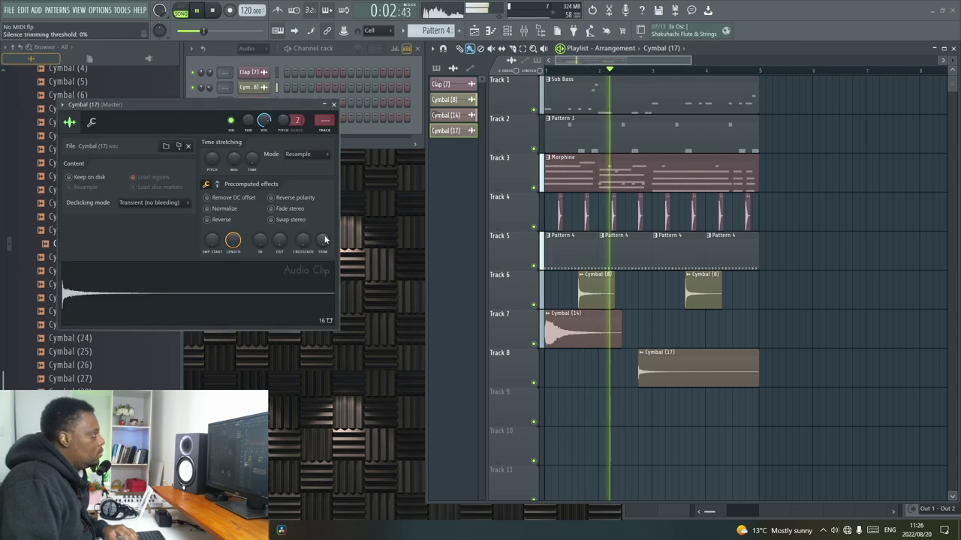
pyautogui.moveTo(323, 240); pyautogui.dragTo(362, 249)
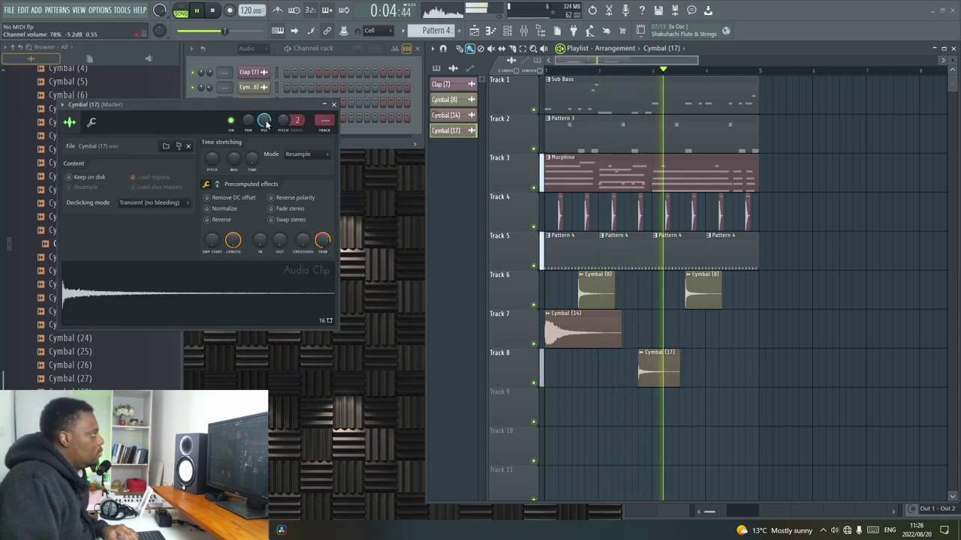
pyautogui.click(332, 105)
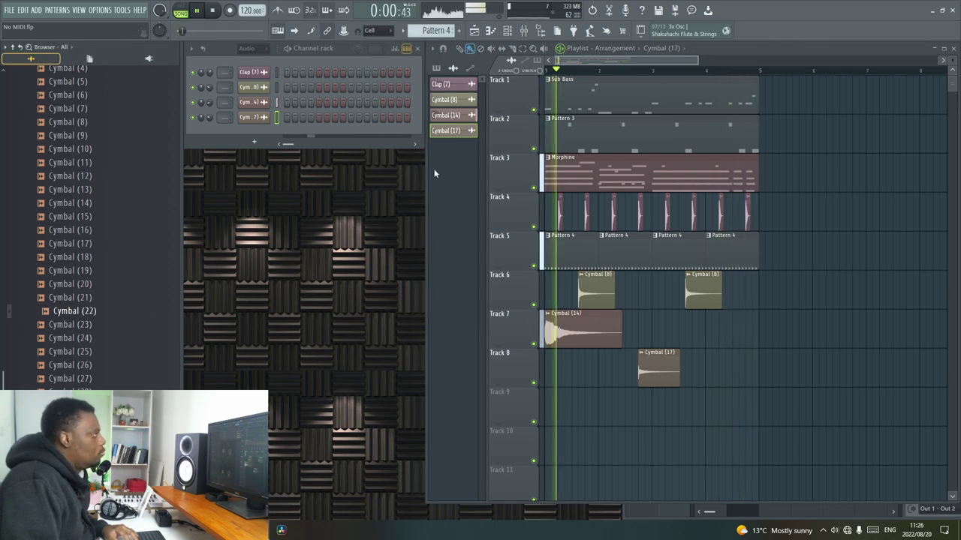
# Create Pattern 5 and repeat it across bars 1 to 4 of Track 9.
pyautogui.scroll(1, 442, 31)
pyautogui.press('space')
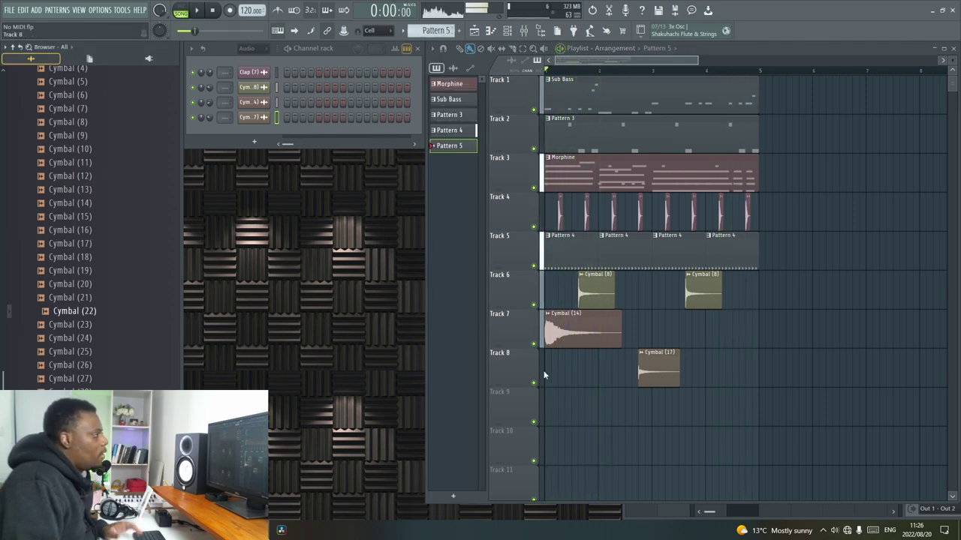
pyautogui.moveTo(554, 400); pyautogui.dragTo(693, 399)
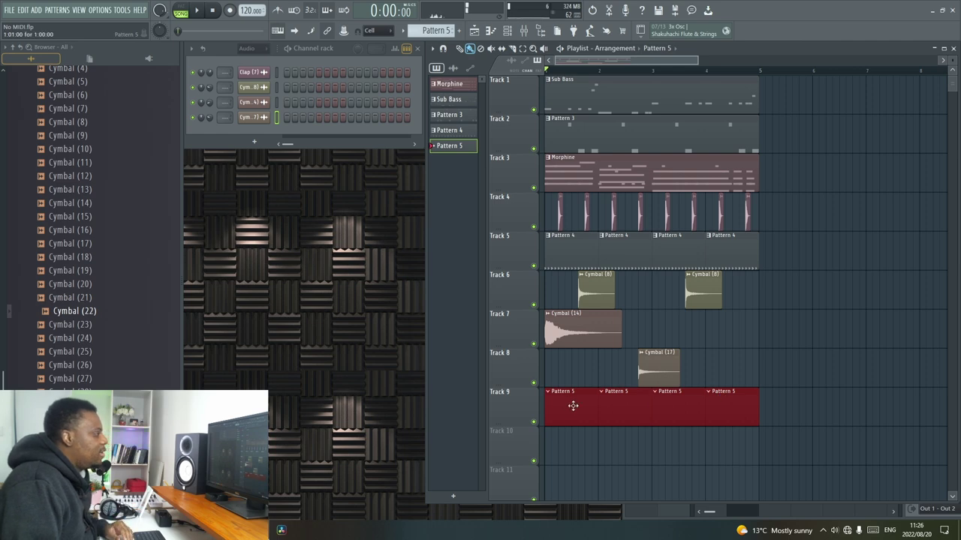
# Add a Cymbal (22) channel to Pattern 5 on steps 1, 5, 9 and 13 at 46% volume.
pyautogui.scroll(1, 255, 50)
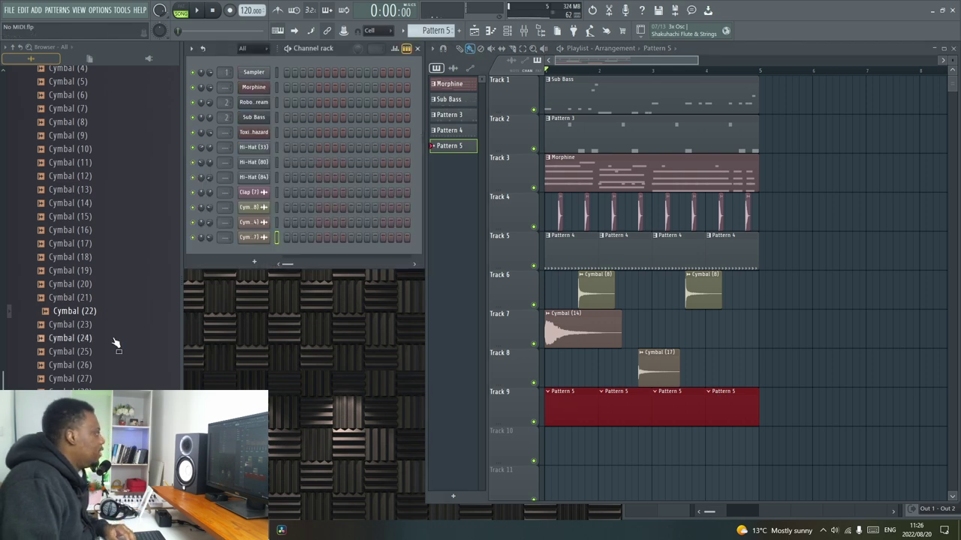
pyautogui.moveTo(259, 251); pyautogui.dragTo(262, 256)
pyautogui.press('space')
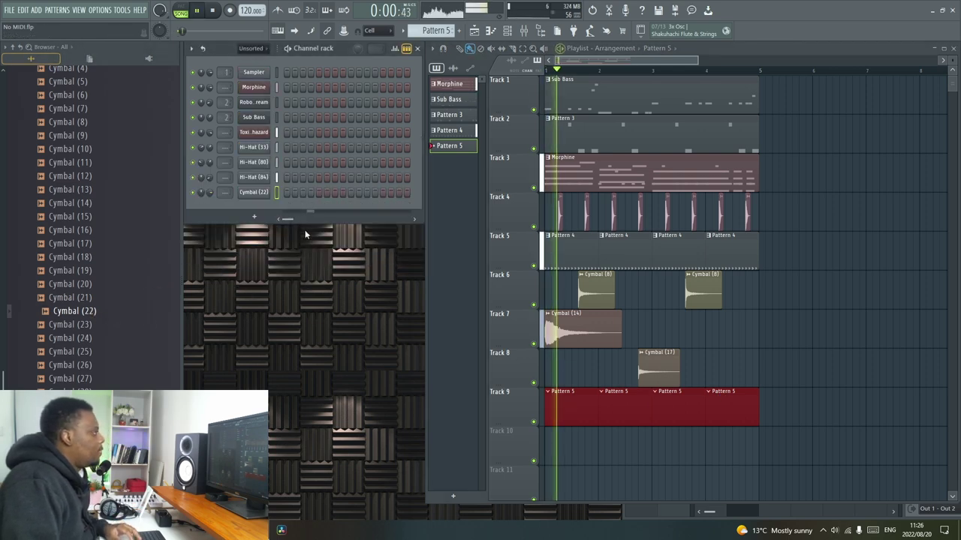
pyautogui.click(318, 192)
pyautogui.click(350, 192)
pyautogui.click(382, 192)
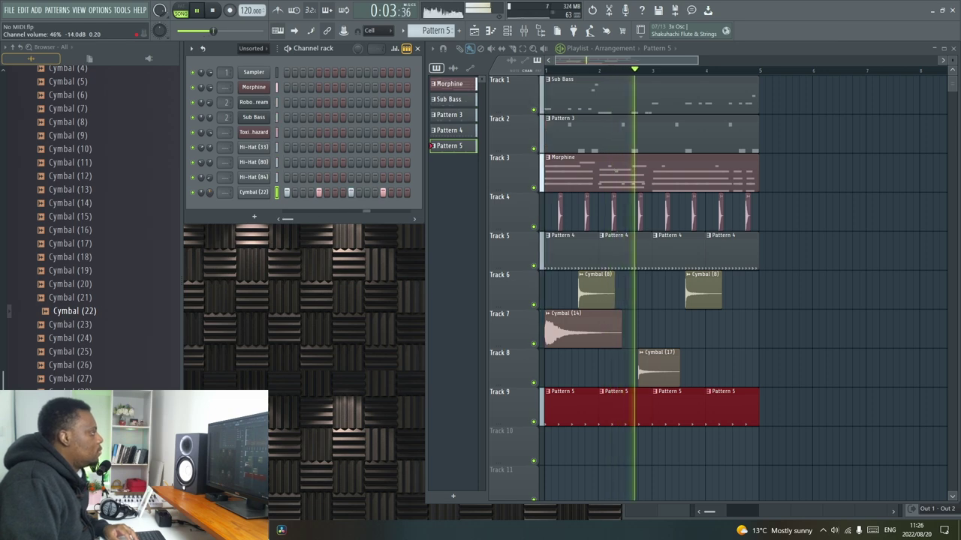
# Collapse the Cymbals sample folder and enlarge the Playlist to fit the whole four-bar loop.
pyautogui.scroll(4, 83, 255)
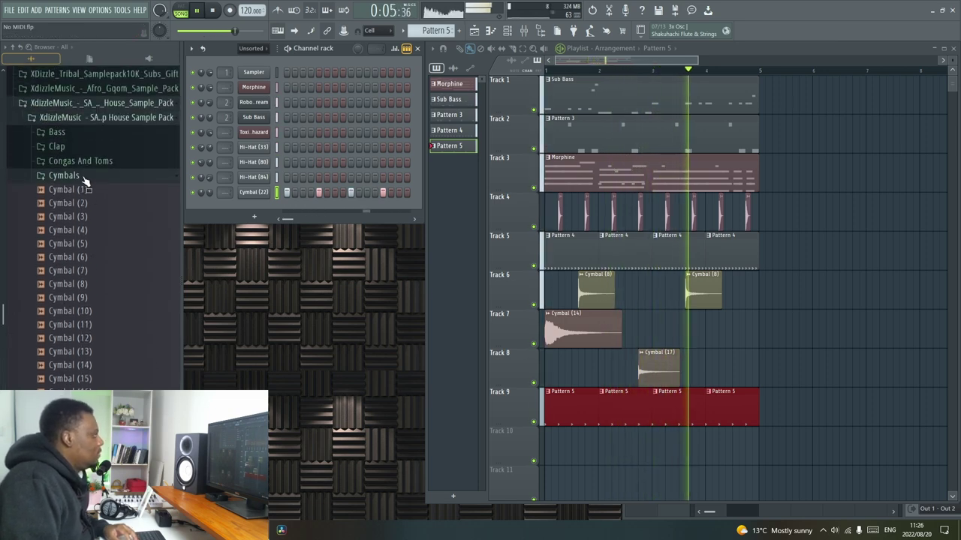
pyautogui.click(64, 172)
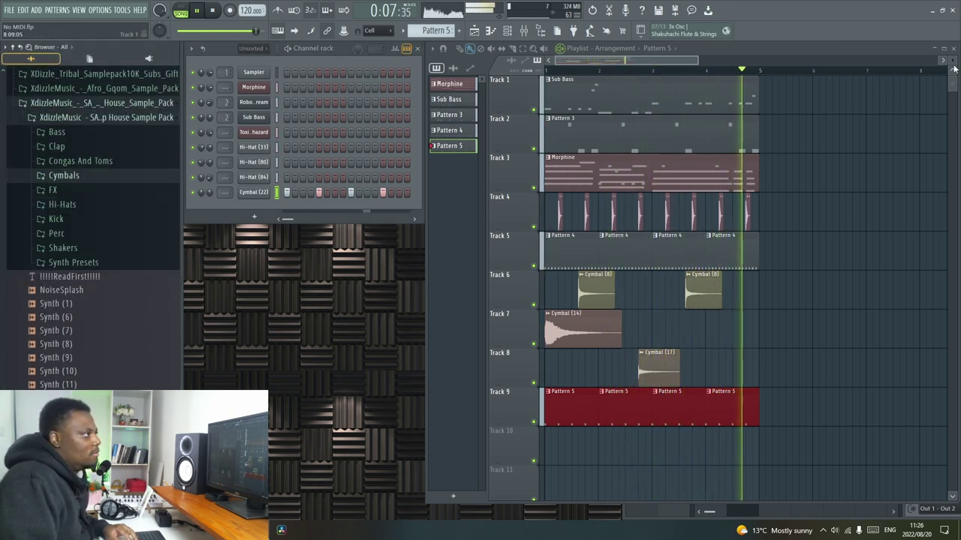
pyautogui.doubleClick(802, 48)
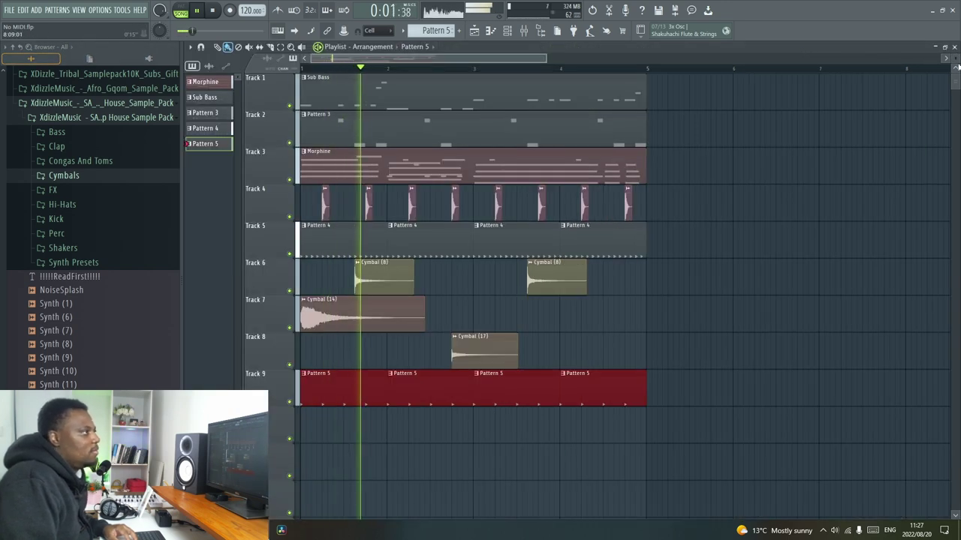
pyautogui.scroll(-3, 570, 73)
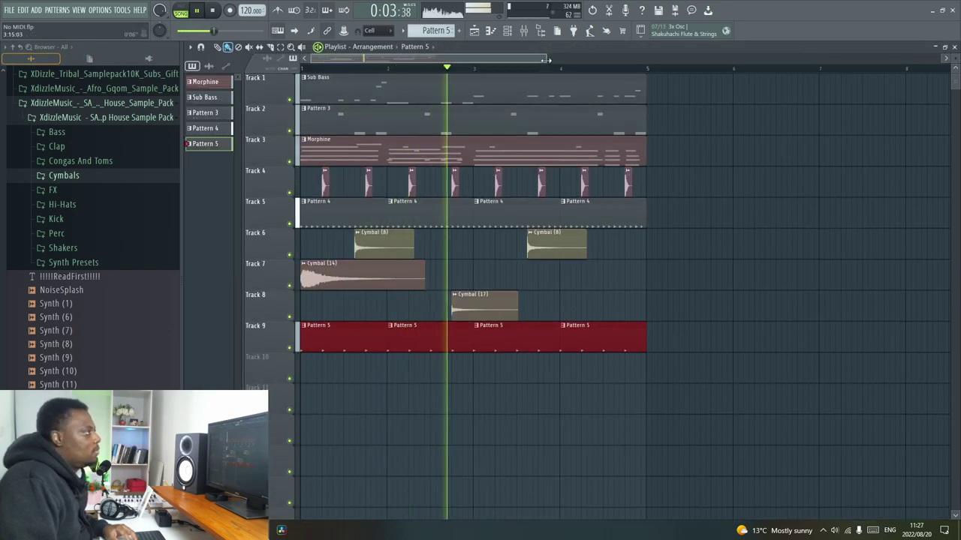
pyautogui.moveTo(546, 58); pyautogui.dragTo(517, 58)
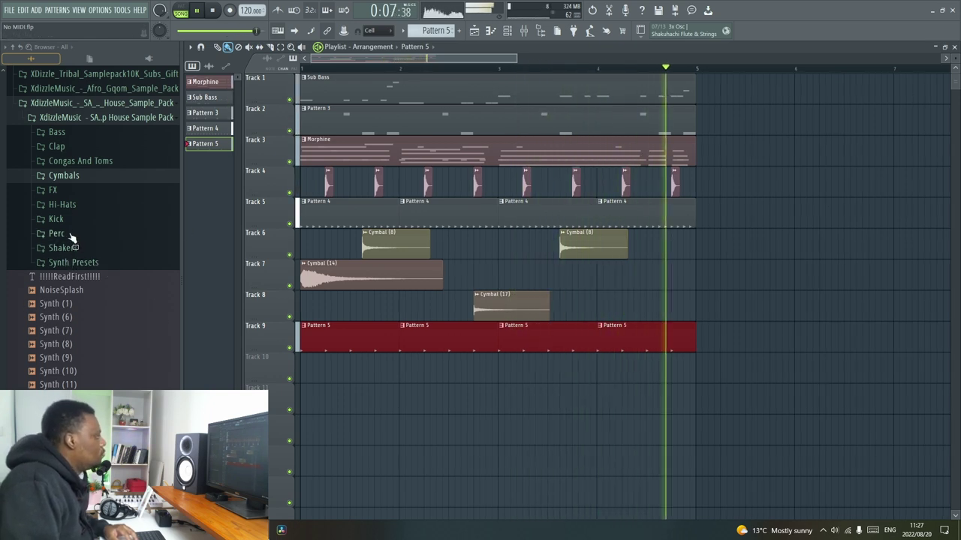
# Open the Kick folder of the house sample pack and stop the playback.
pyautogui.click(52, 219)
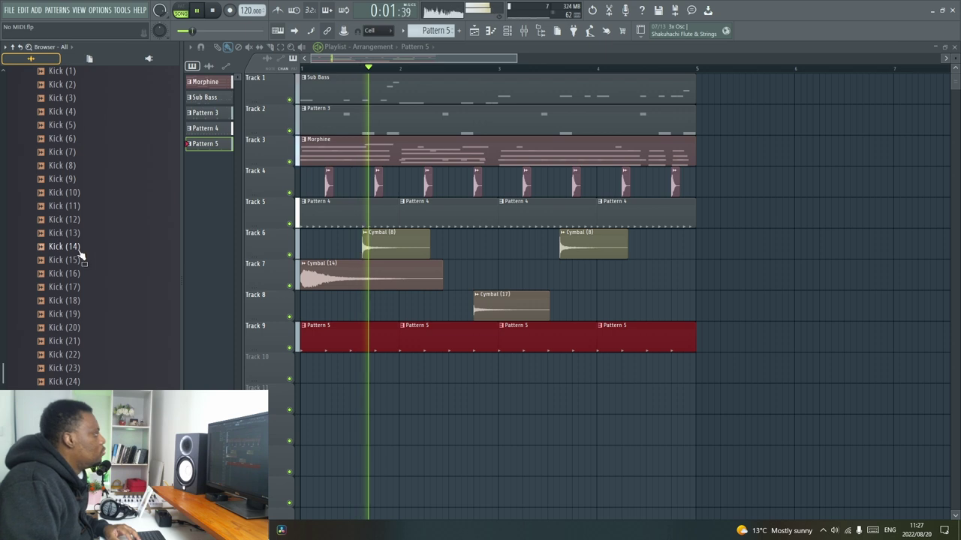
pyautogui.press('space')
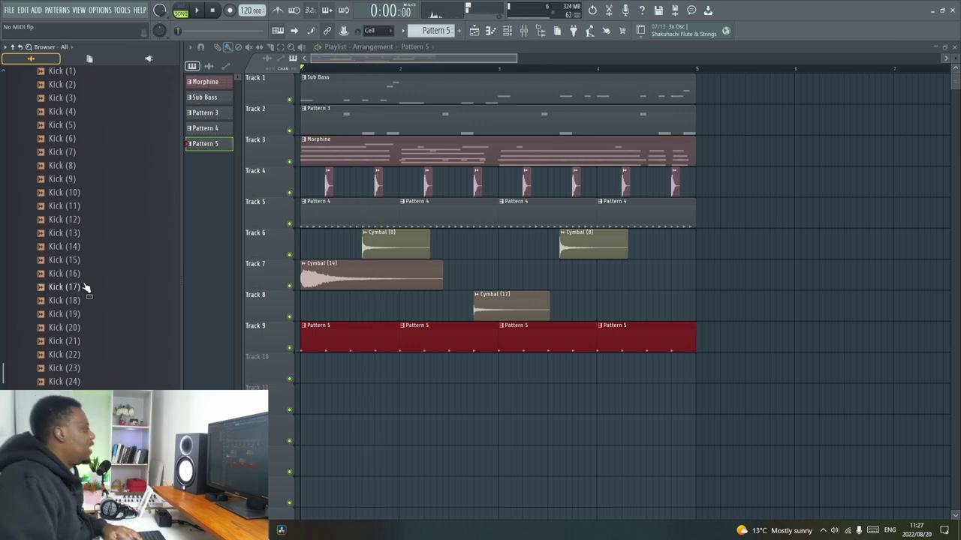
pyautogui.press('space')
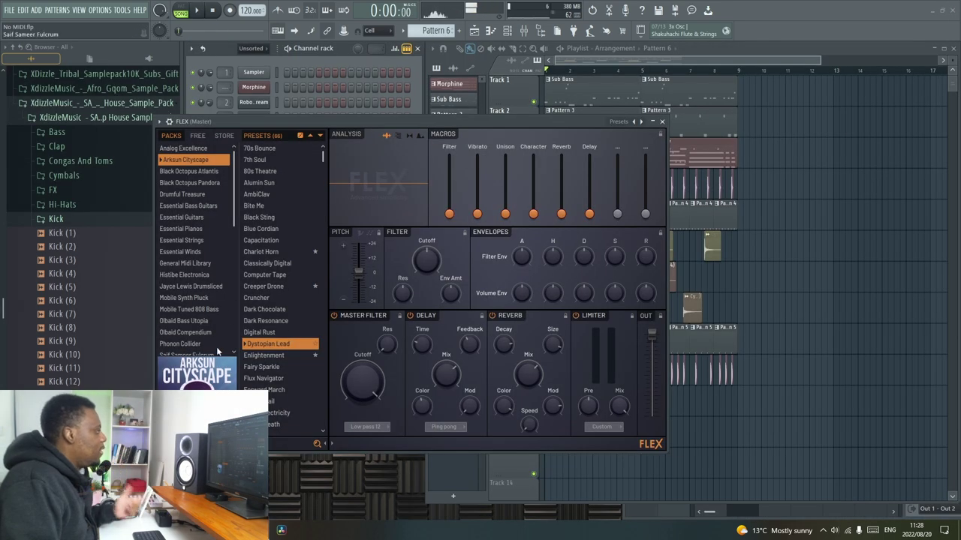
# Show the favourite presets in FLEX and audition Future and Freshesque.
pyautogui.scroll(-5, 213, 313)
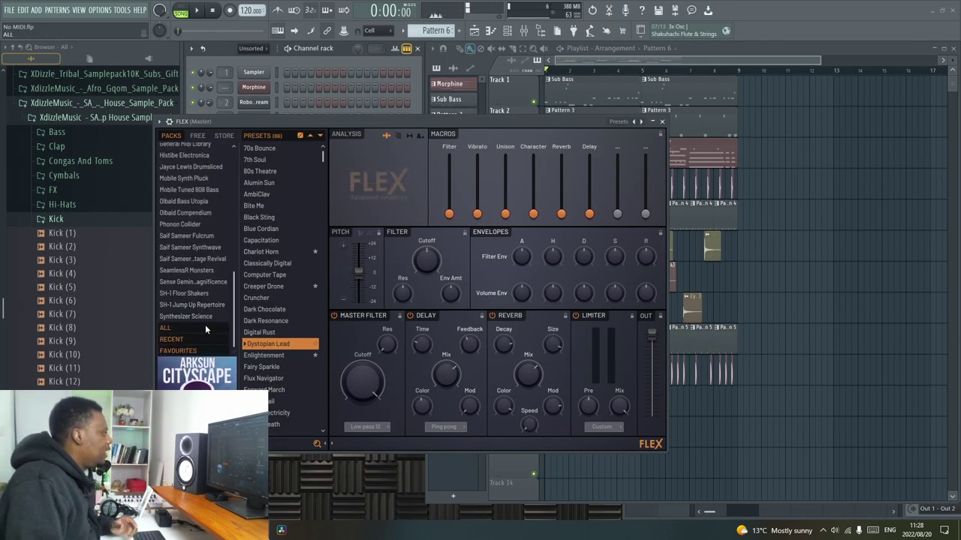
pyautogui.click(200, 352)
pyautogui.scroll(-5, 275, 289)
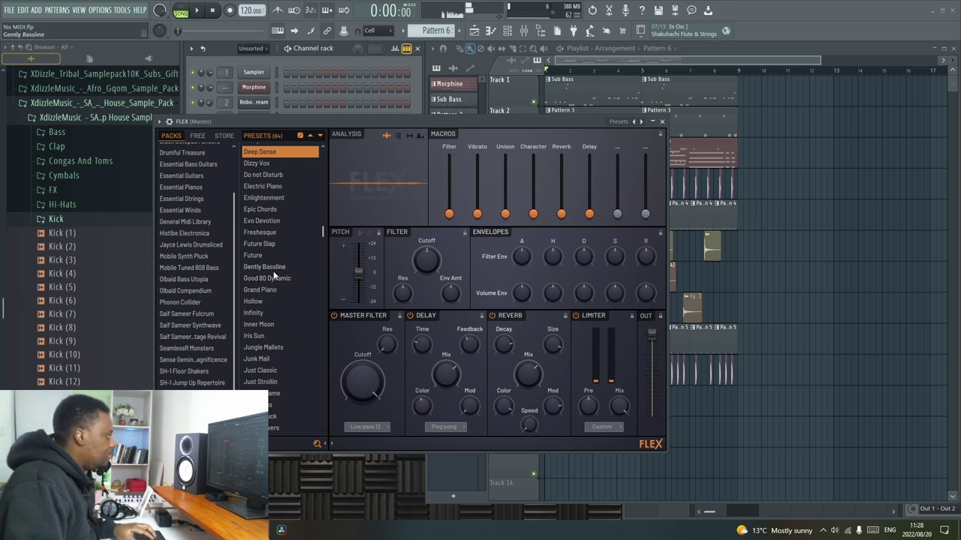
pyautogui.click(275, 259)
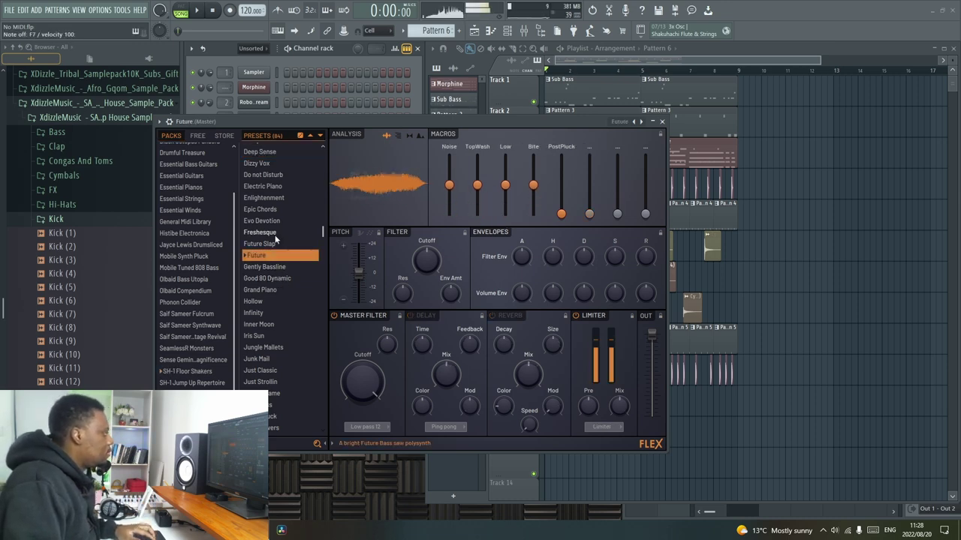
pyautogui.click(272, 232)
pyautogui.moveTo(315, 125); pyautogui.dragTo(542, 151)
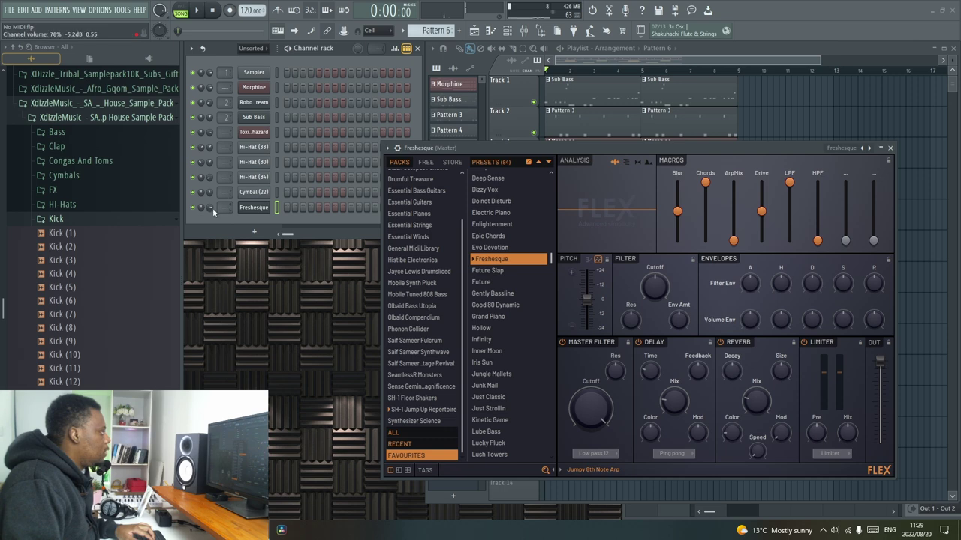
# Audition the Gently Bassline and Future presets in FLEX, and load Hollow as the channel's sound.
pyautogui.click(493, 293)
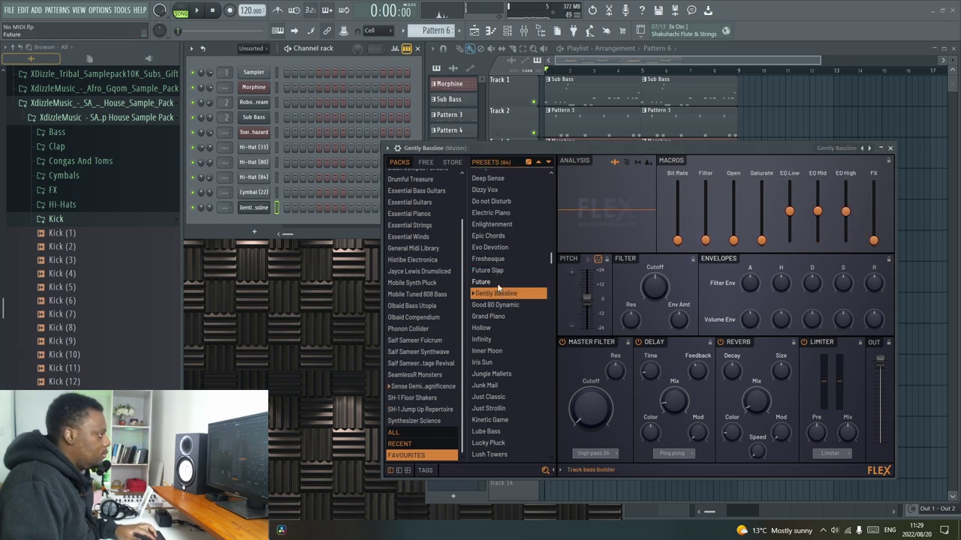
pyautogui.click(497, 284)
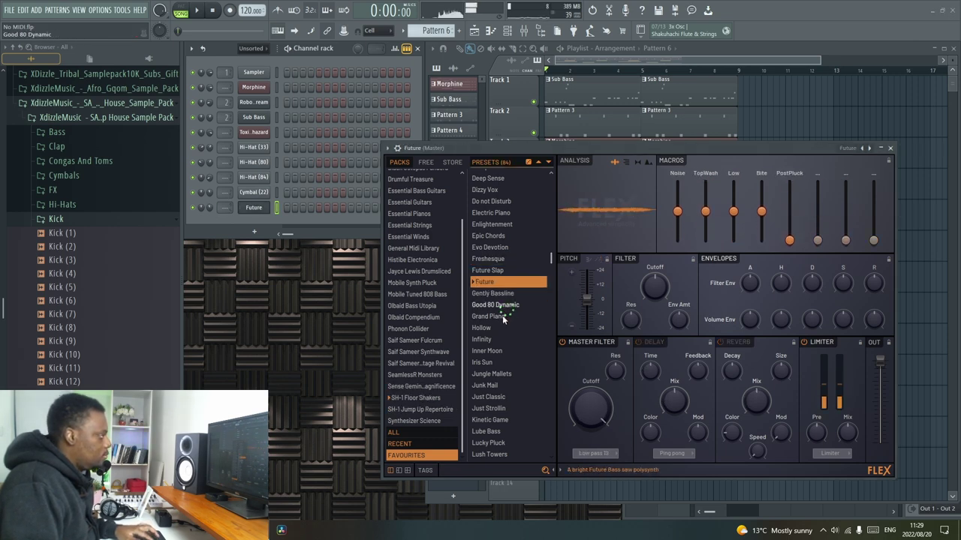
pyautogui.click(493, 328)
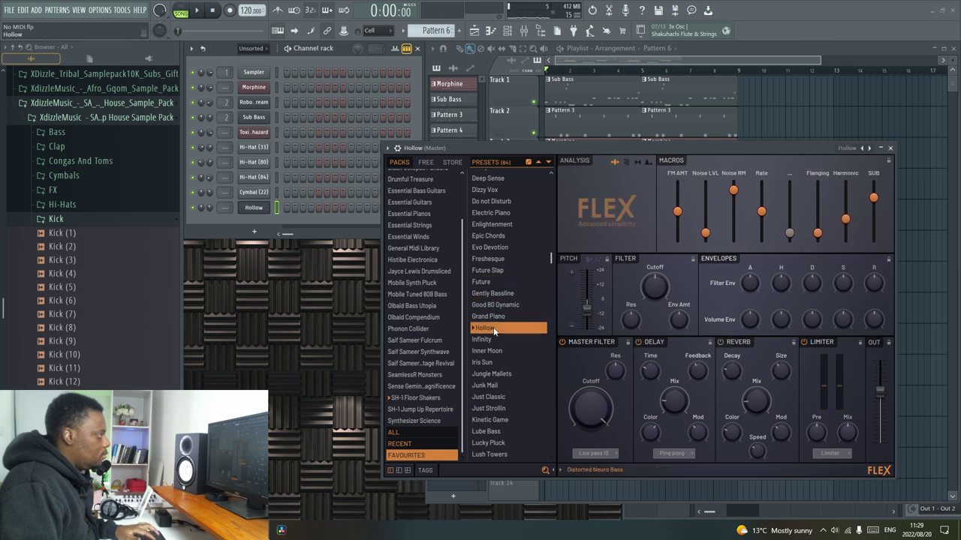
pyautogui.click(890, 148)
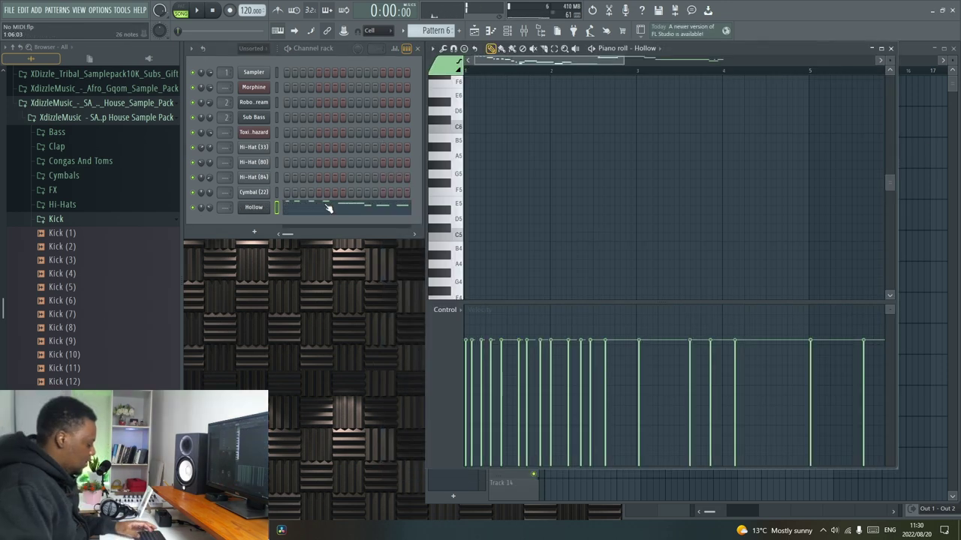
# Try quantizing the Hollow notes with the default template, listen to the result, and undo the quantize.
pyautogui.hotkey('alt', 'q')
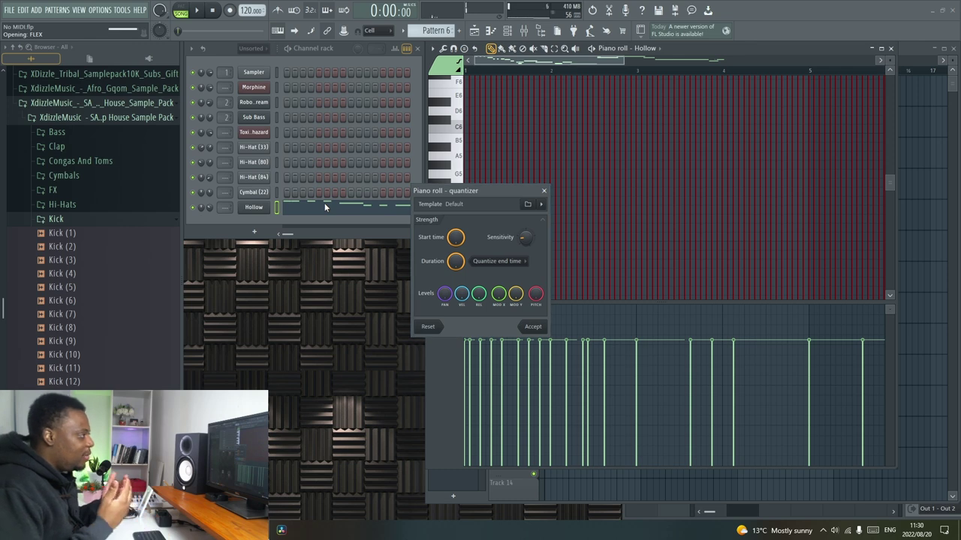
pyautogui.press('Return')
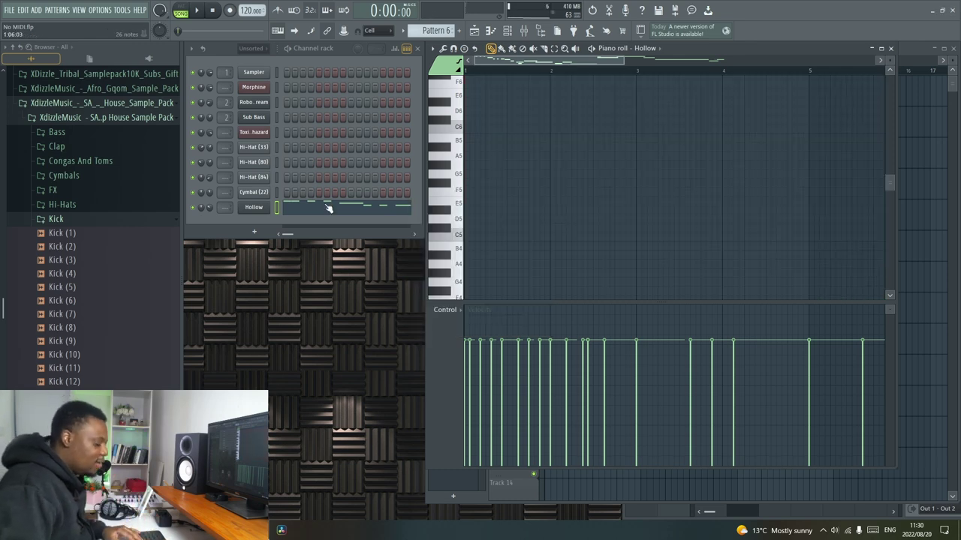
pyautogui.scroll(2, 571, 136)
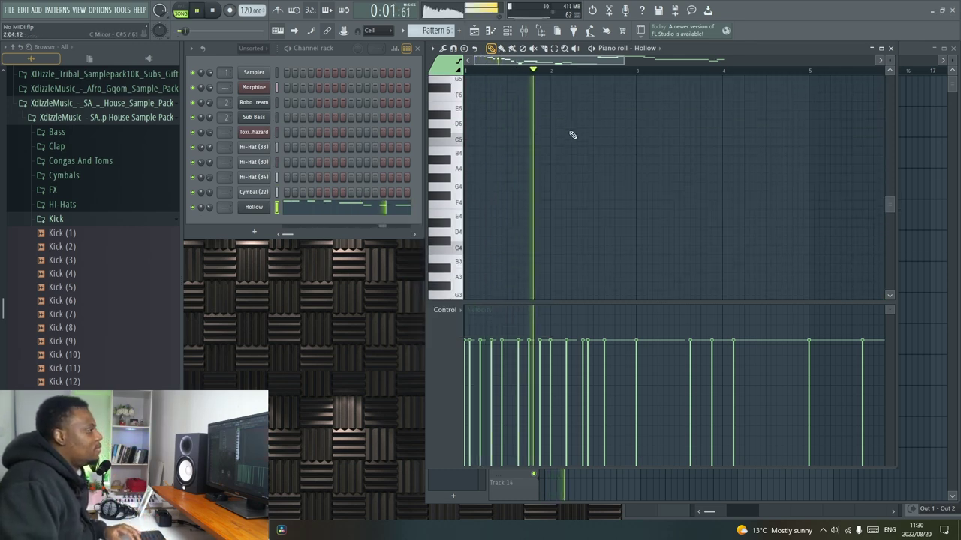
pyautogui.scroll(8, 572, 136)
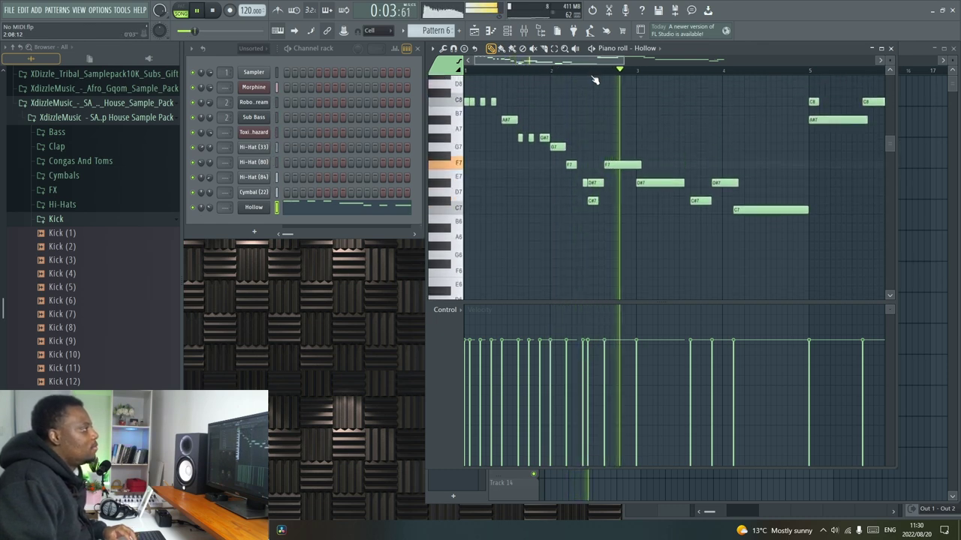
pyautogui.scroll(-2, 592, 76)
pyautogui.hotkey('ctrl', 'z')
pyautogui.press('space')
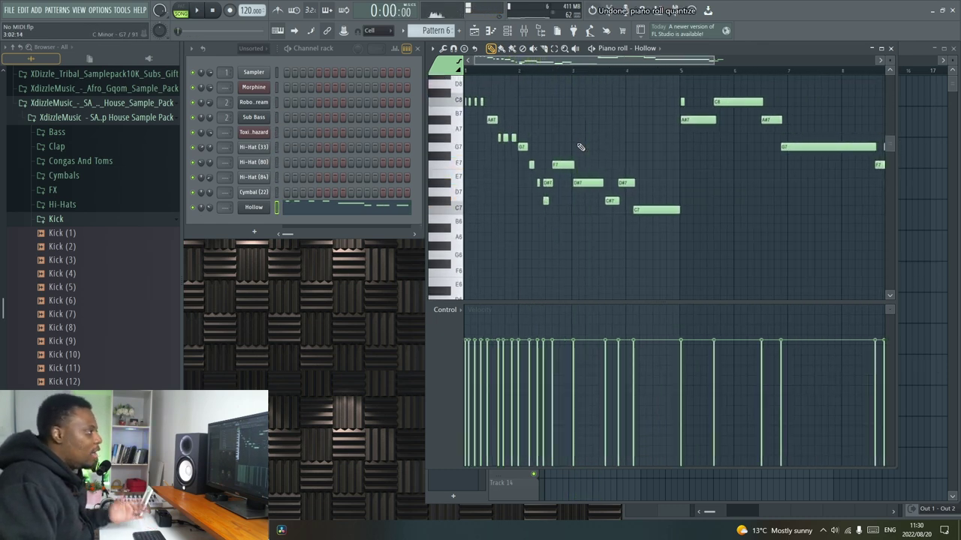
# Play the Hollow melody and check its FLEX sound settings while it runs.
pyautogui.scroll(-3, 591, 85)
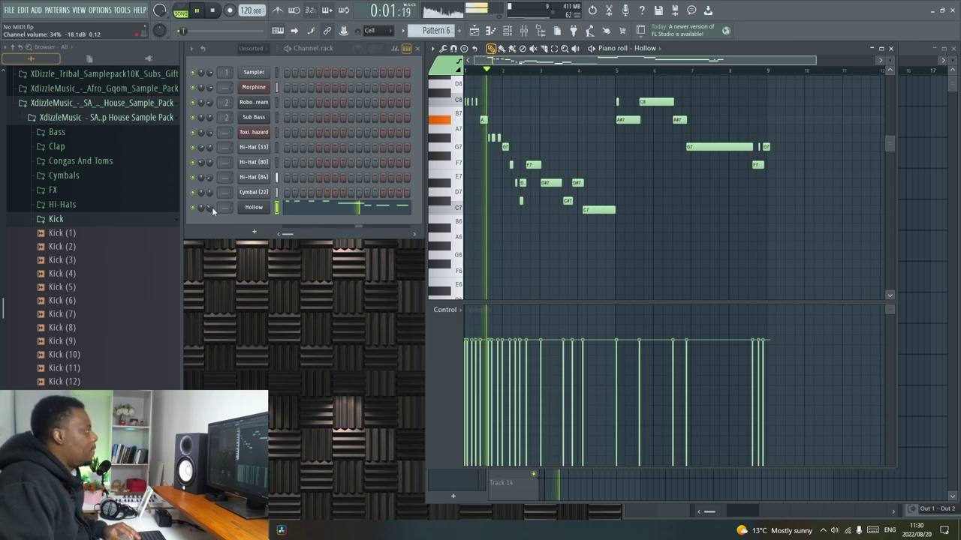
pyautogui.click(256, 209)
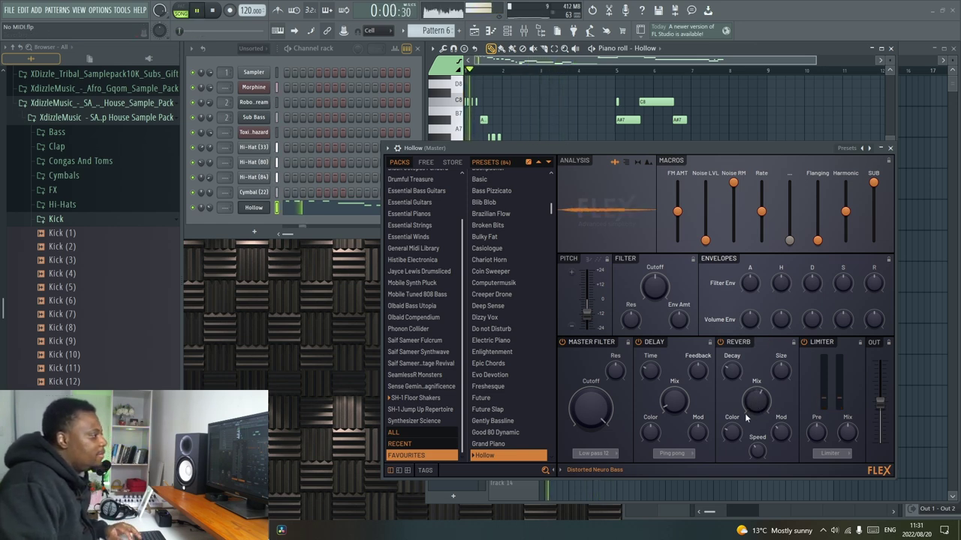
pyautogui.click(889, 147)
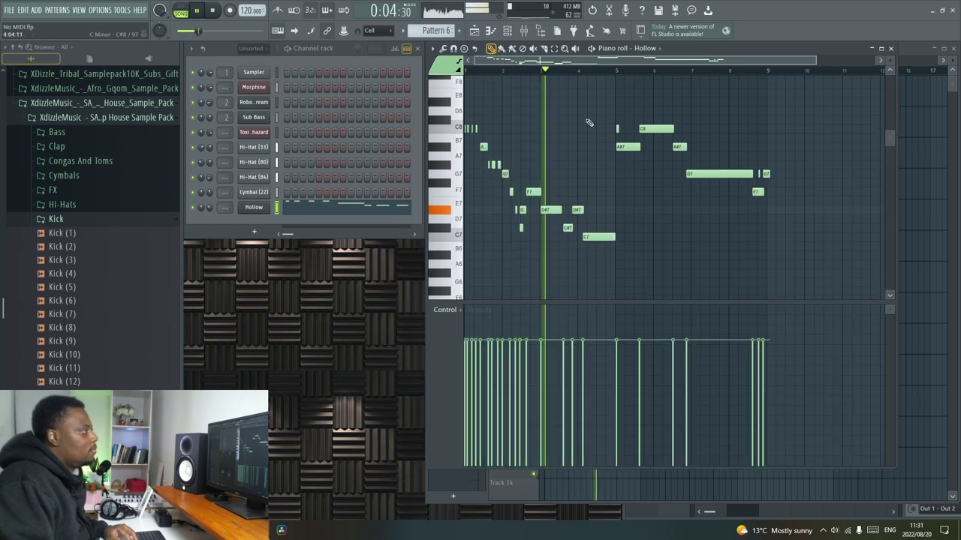
# Lower the Hollow melody's C#7 note in the second half of bar 3 to C7, and stop the playback.
pyautogui.moveTo(812, 60); pyautogui.dragTo(771, 72)
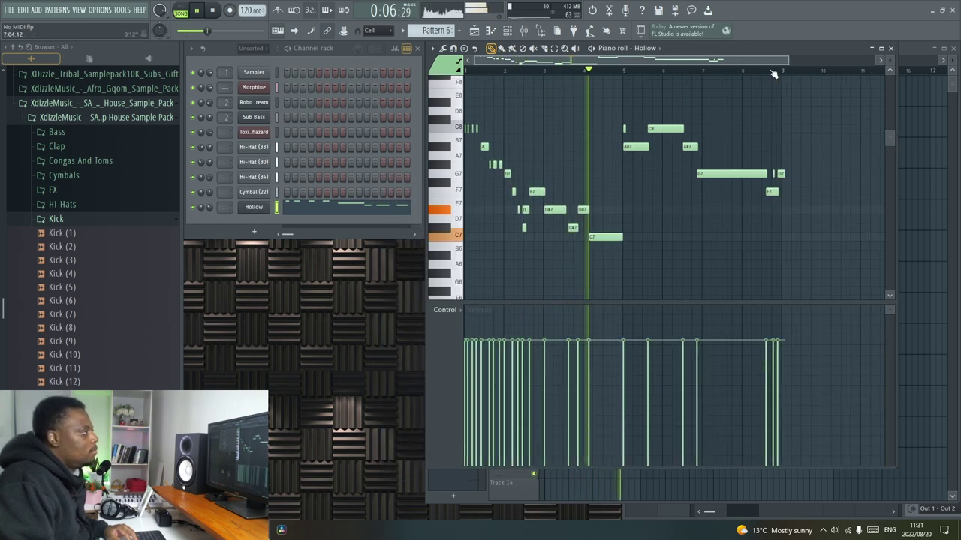
pyautogui.click(556, 70)
pyautogui.scroll(3, 564, 70)
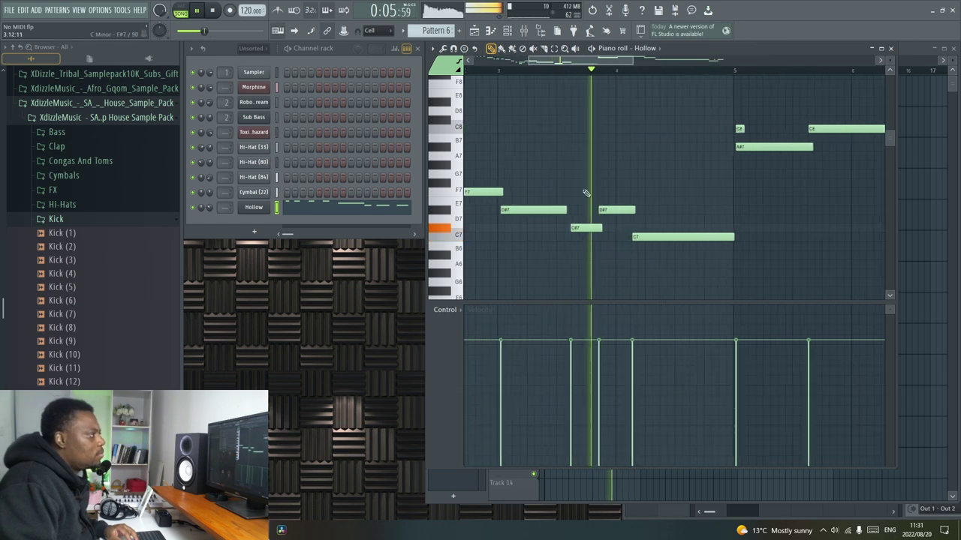
pyautogui.moveTo(586, 193); pyautogui.dragTo(583, 228)
pyautogui.press('space')
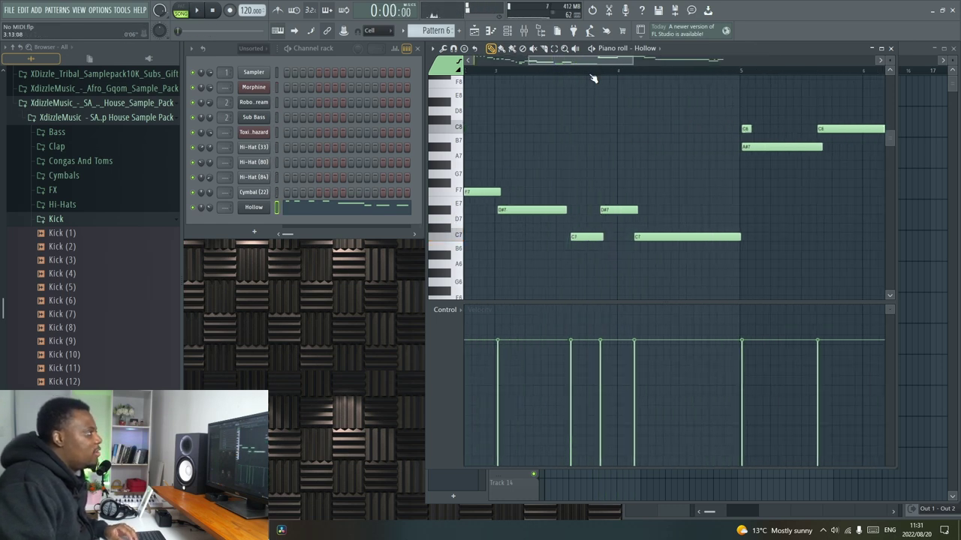
pyautogui.scroll(-4, 593, 78)
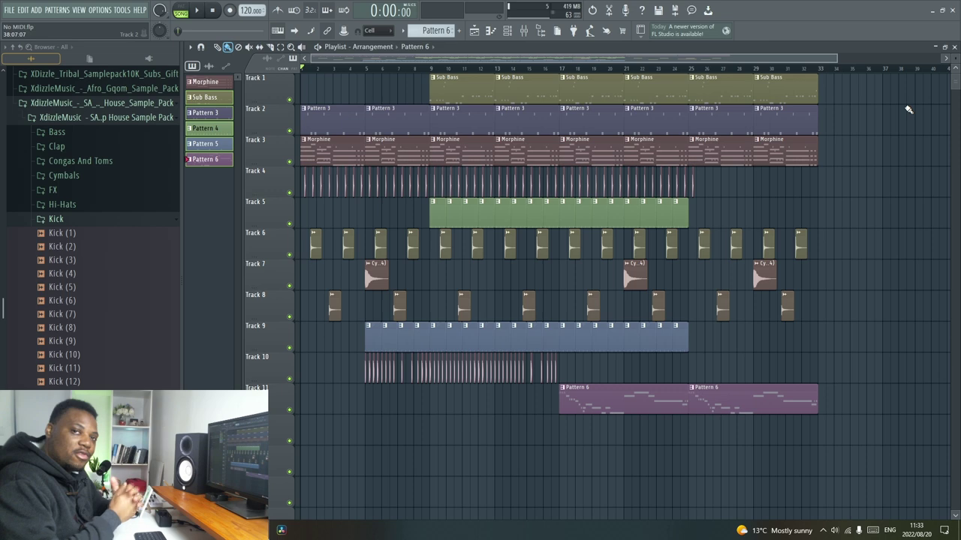
# During playback, move the last two Track 7 cymbal clips to bars 17 and 25, and the last Track 8 cymbal clip two bars earlier.
pyautogui.press('space')
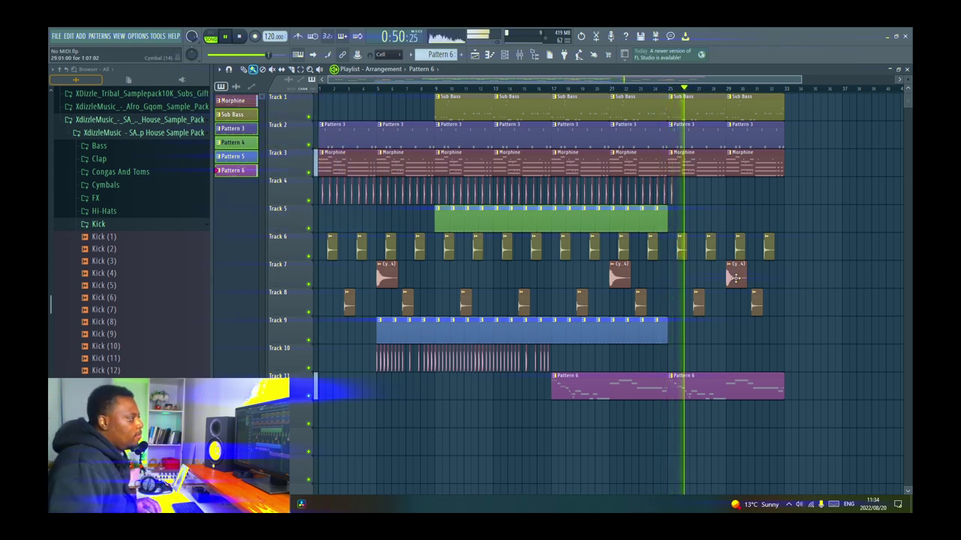
pyautogui.moveTo(734, 272); pyautogui.dragTo(675, 272)
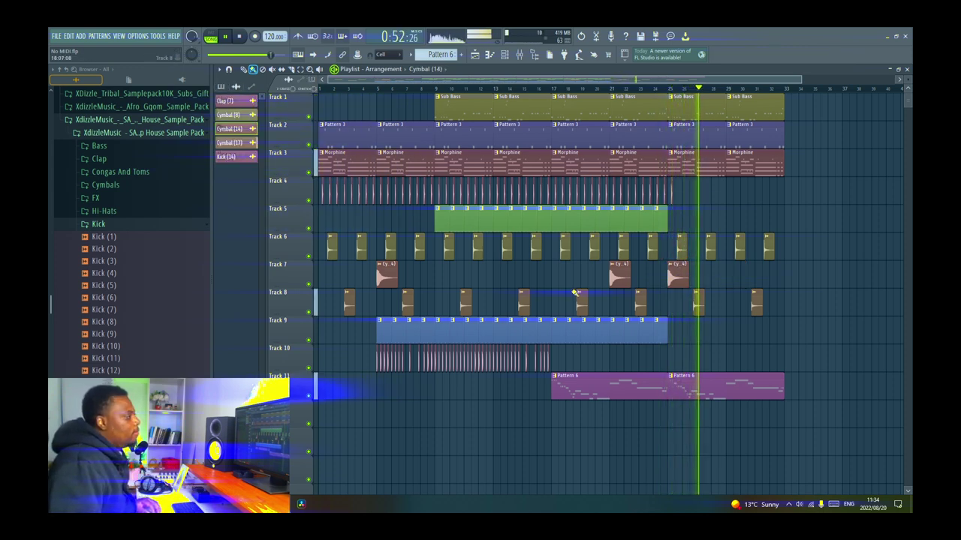
pyautogui.moveTo(620, 277); pyautogui.dragTo(568, 279)
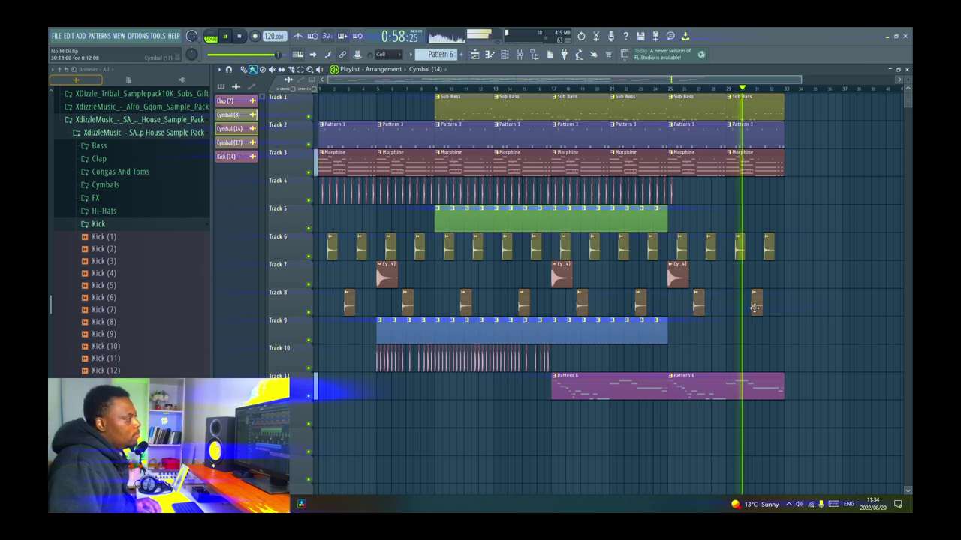
pyautogui.moveTo(755, 307); pyautogui.dragTo(731, 306)
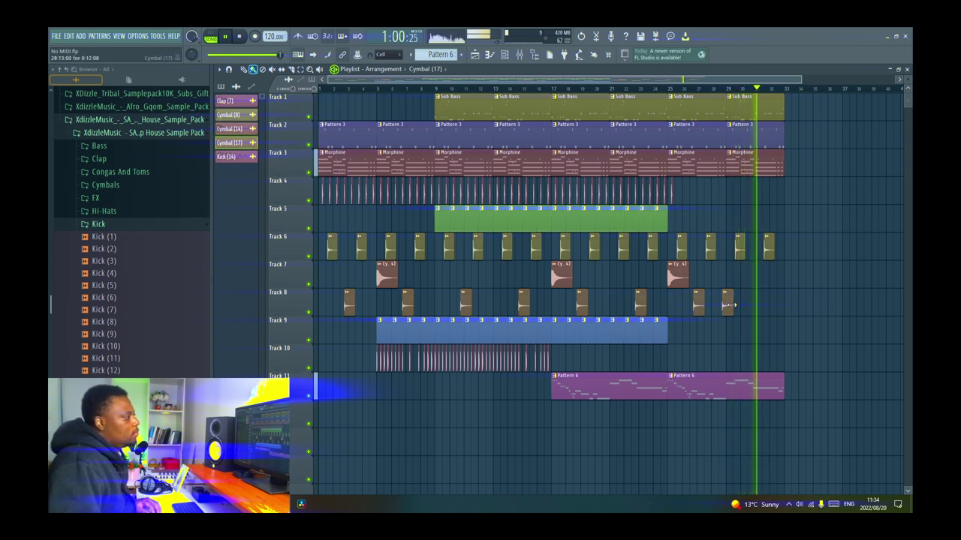